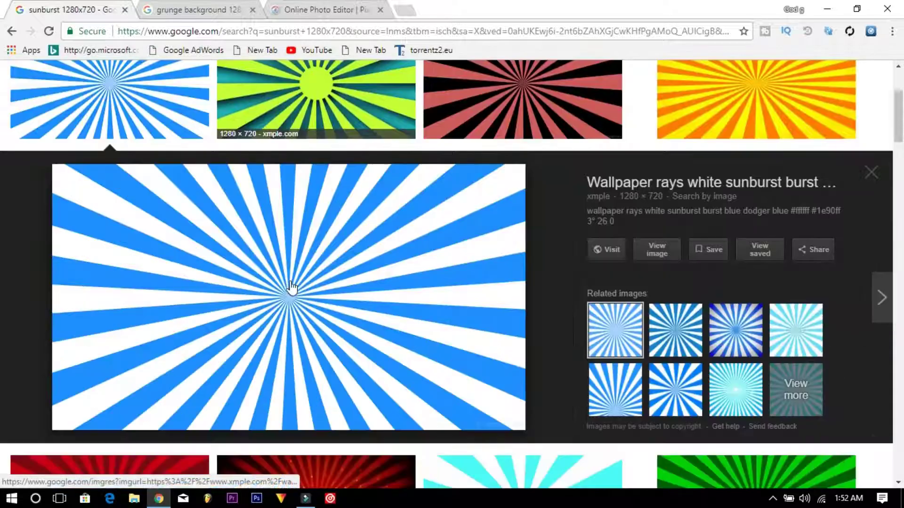
- Browse the 1280x720 sunburst and grunge background image results for a suitable background, closing the open grunge preview
scroll(292, 288, "up", 3)
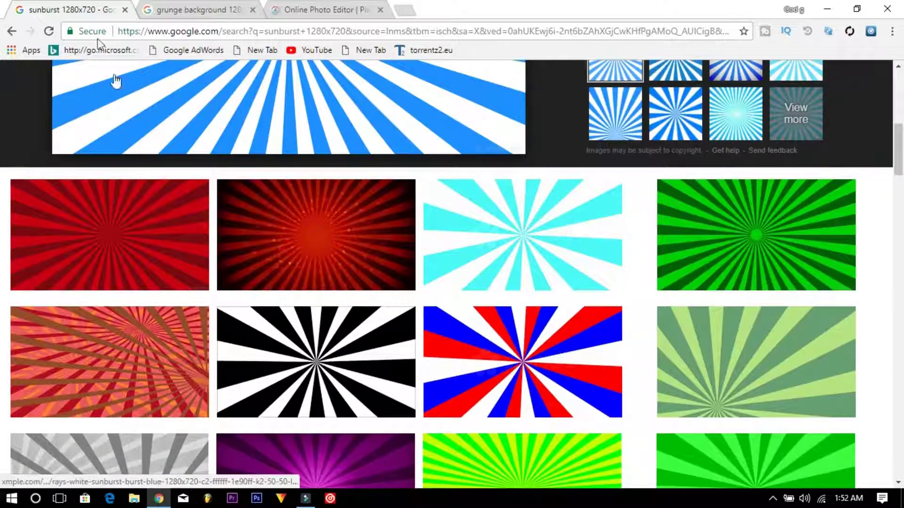
left_click(222, 9)
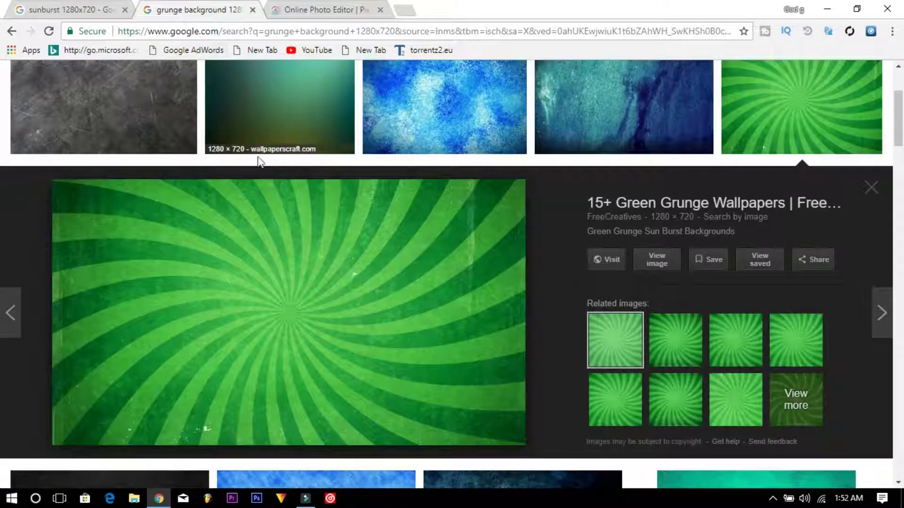
scroll(250, 162, "up", 3)
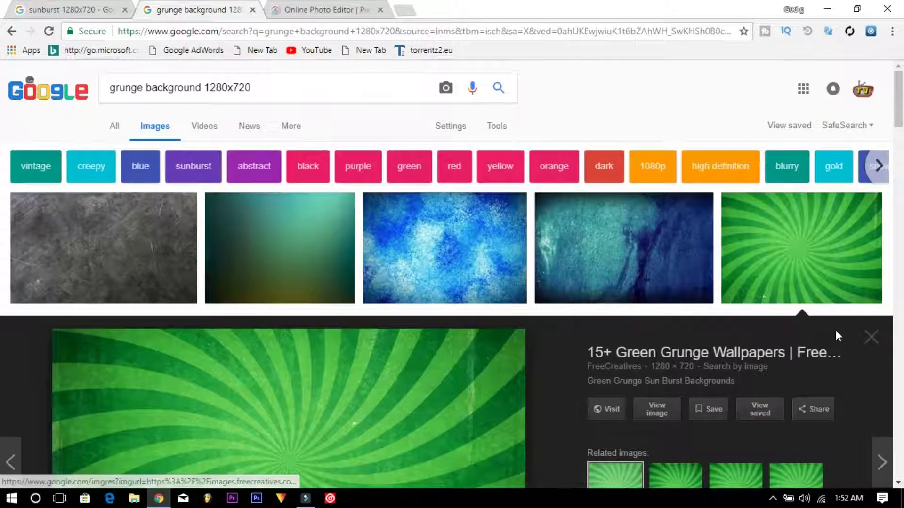
left_click(871, 337)
scroll(429, 256, "down", 12)
scroll(414, 266, "down", 5)
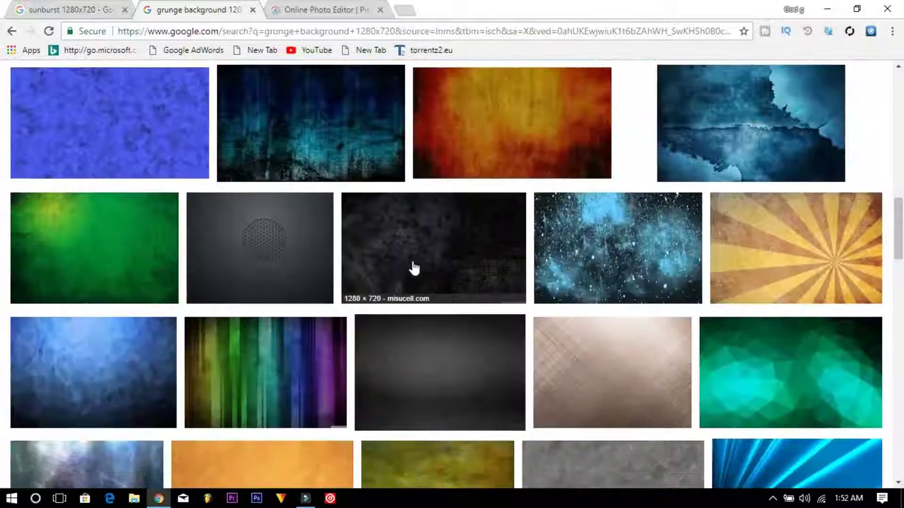
scroll(412, 263, "down", 9)
scroll(414, 259, "up", 20)
scroll(417, 255, "up", 15)
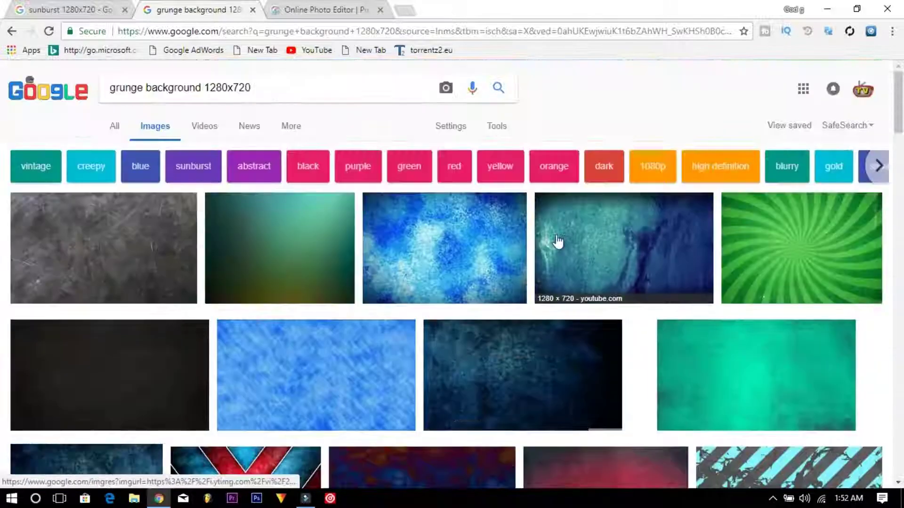
- Preview the bright and dark green rays wallpaper in the sunburst results and look over the neighbouring images
left_click(75, 10)
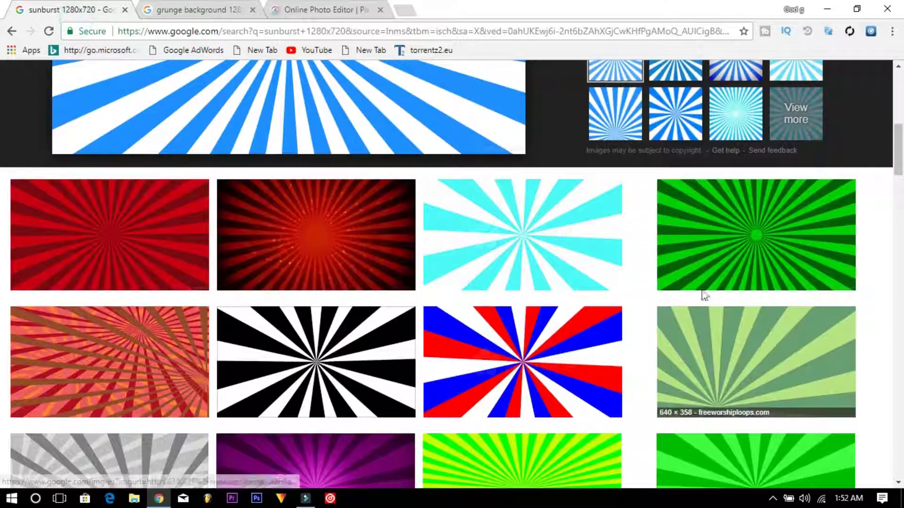
left_click(718, 242)
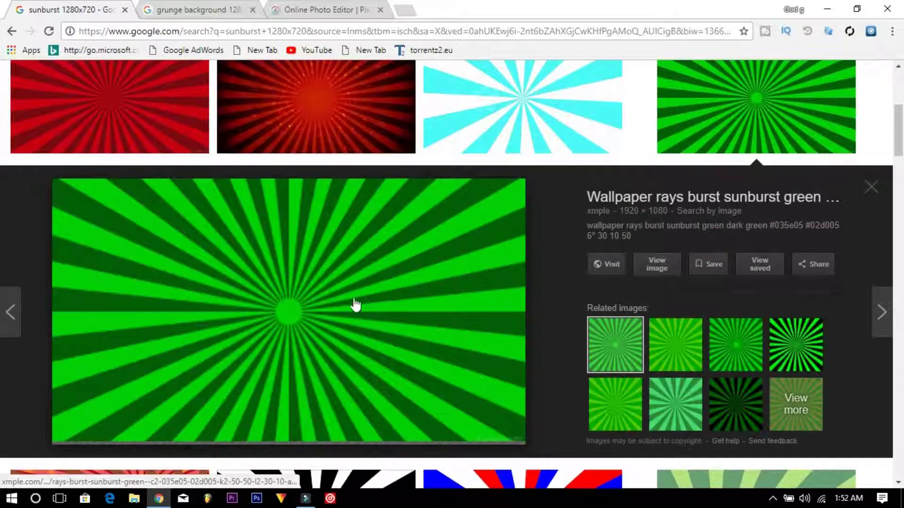
scroll(350, 291, "up", 5)
scroll(366, 280, "down", 7)
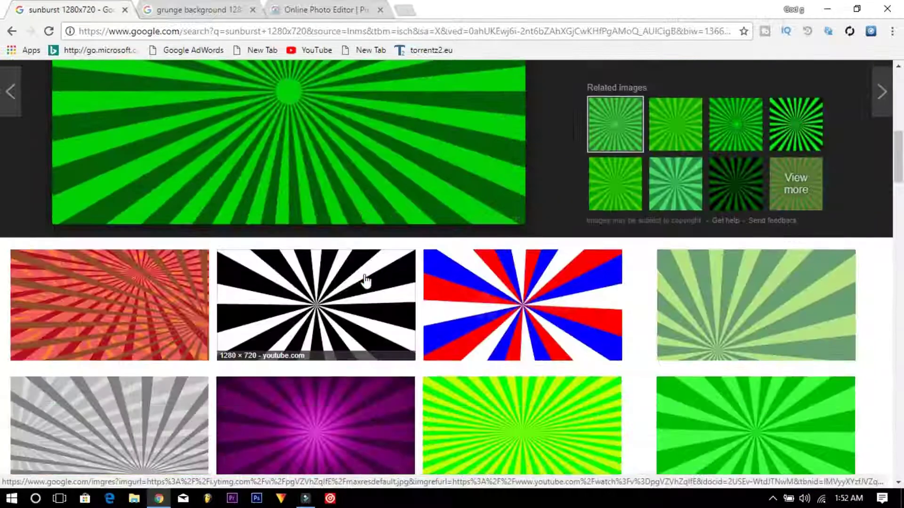
scroll(366, 283, "up", 3)
- Save the green grunge sunburst wallpaper from the grunge background results to the computer
left_click(180, 7)
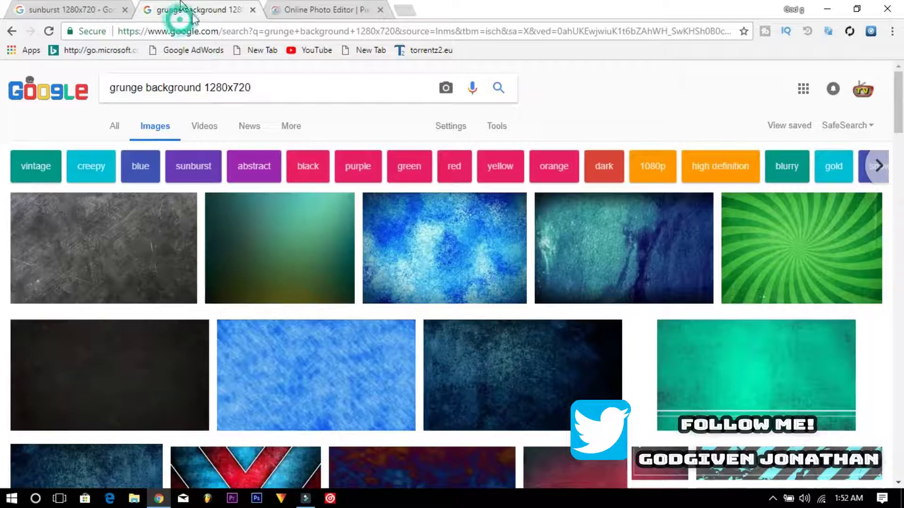
left_click(824, 278)
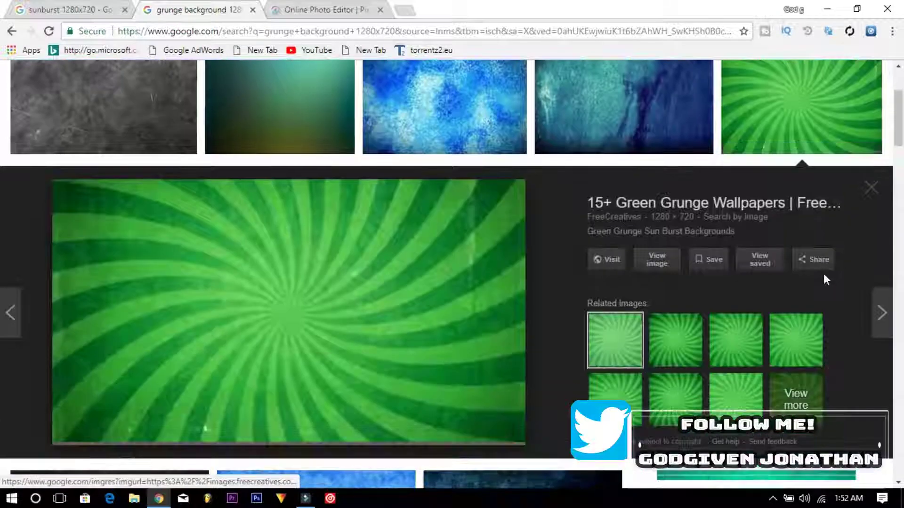
right_click(279, 277)
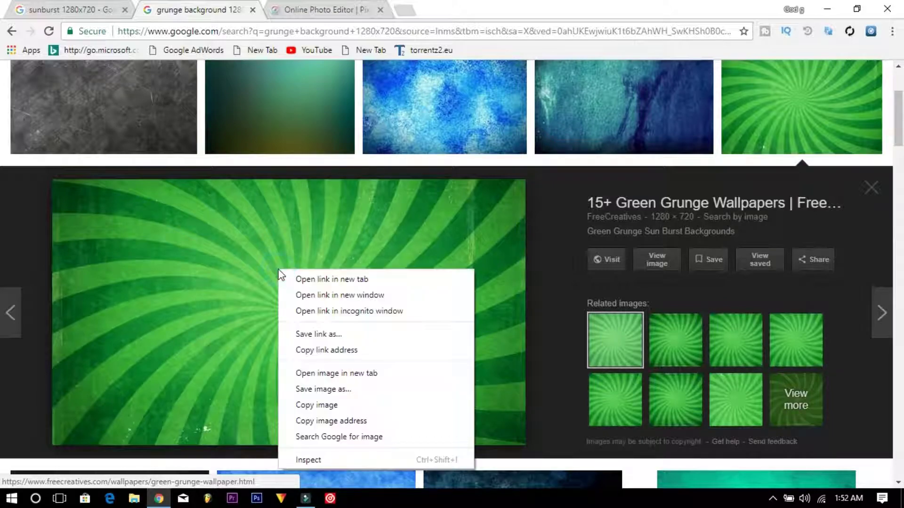
left_click(341, 384)
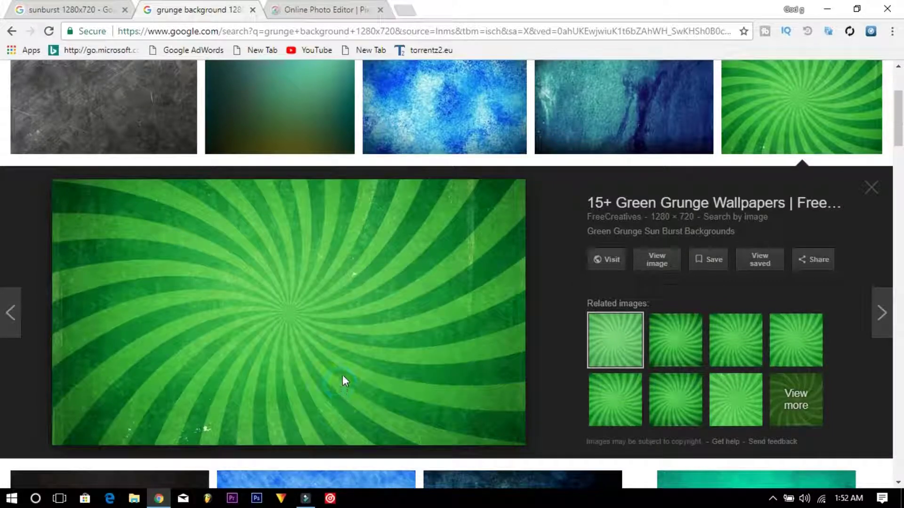
left_click(357, 358)
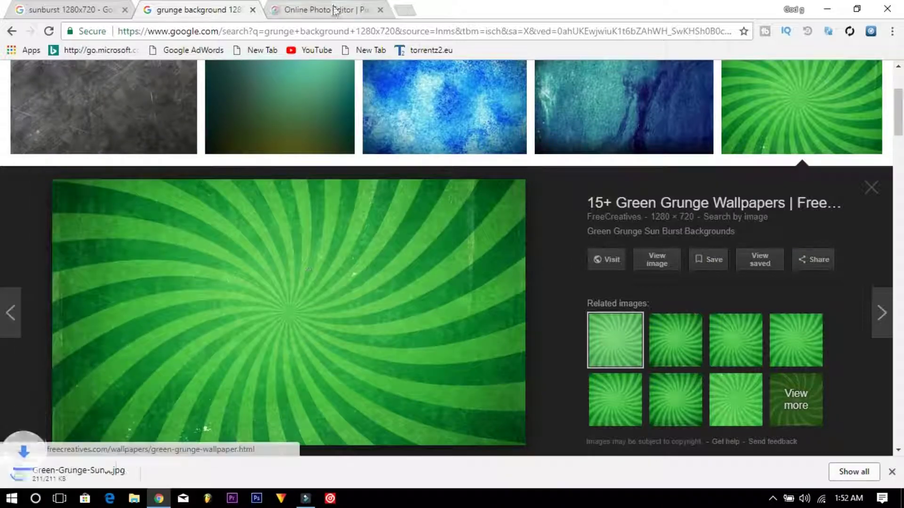
- Switch to the Pixlr editor, open the image Green-Grunge-Sun-Burst-Backgrounds (1), and dismiss the browser's download bar
left_click(308, 10)
left_click(12, 69)
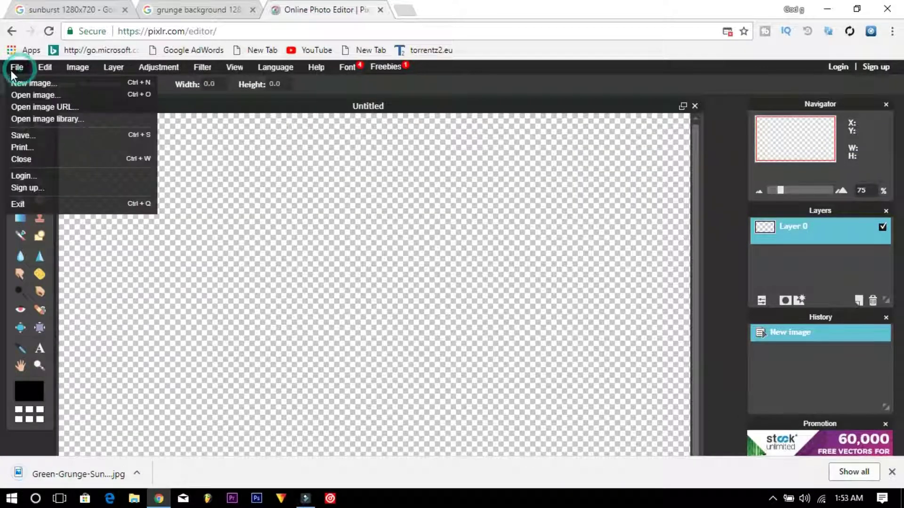
left_click(30, 92)
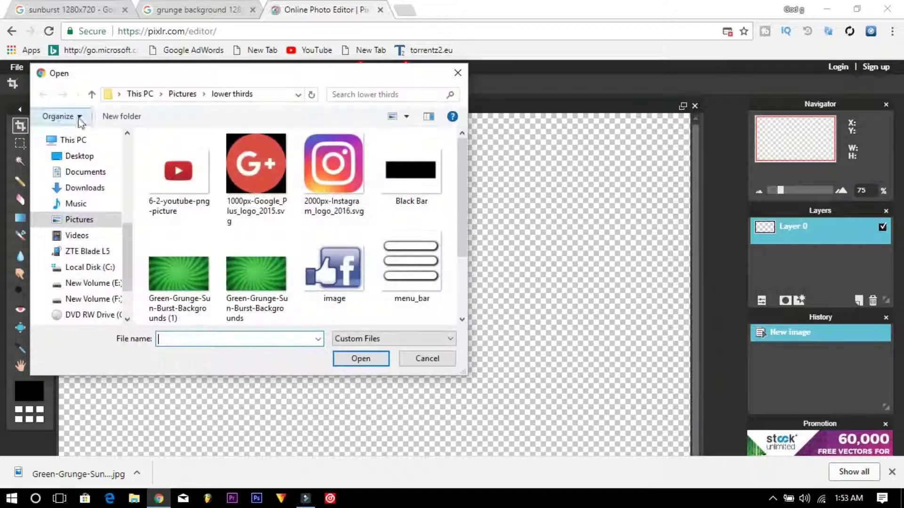
left_click(174, 276)
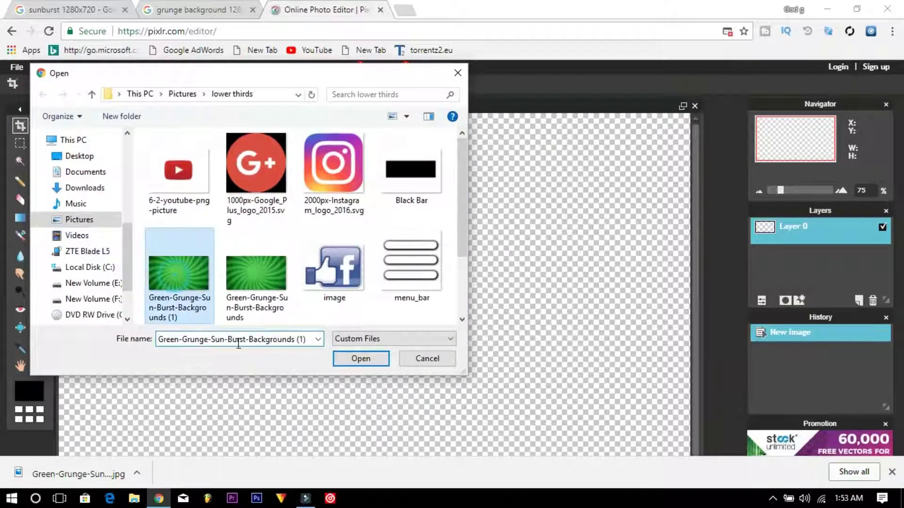
left_click(359, 360)
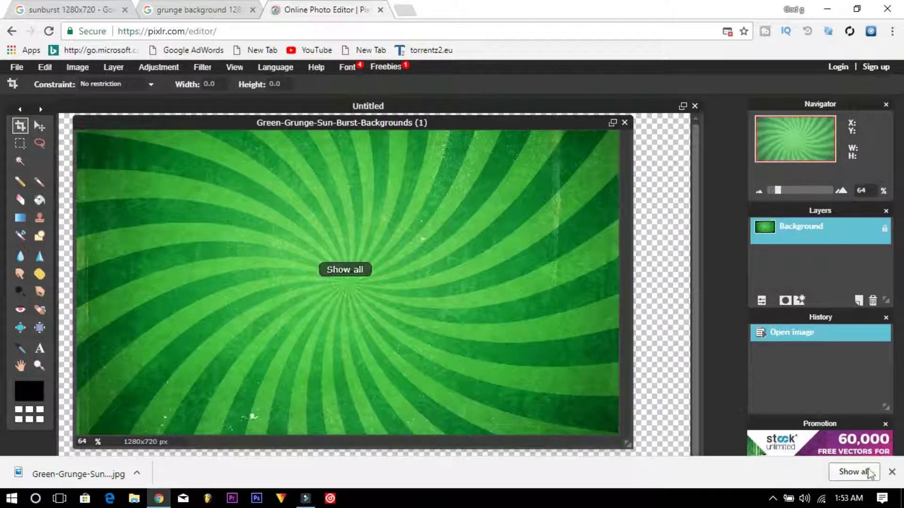
left_click(891, 472)
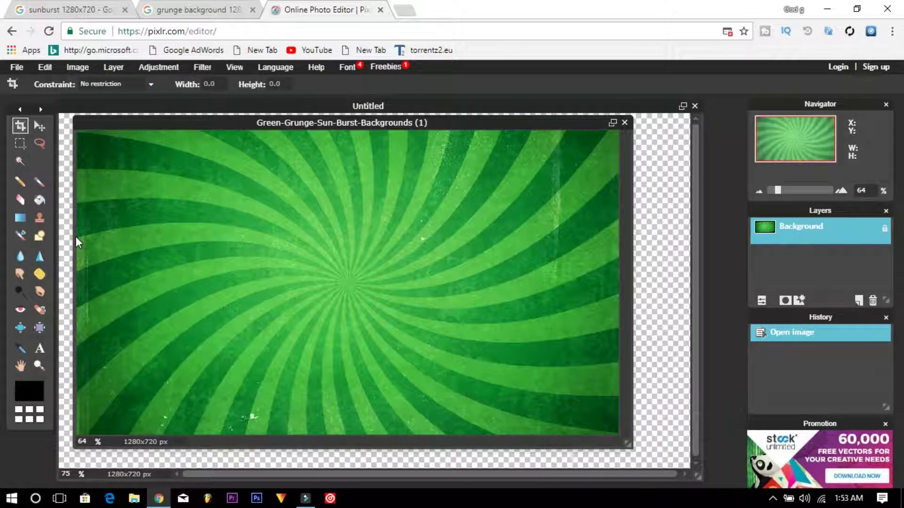
- Copy the entire green sunburst image and paste it as a new layer into the Untitled 1280x720 canvas
key("ctrl+a")
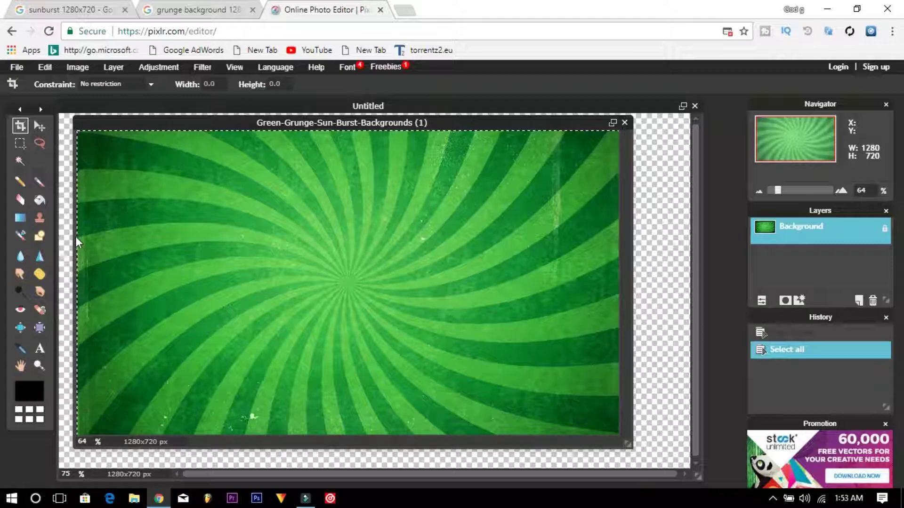
key("ctrl+c")
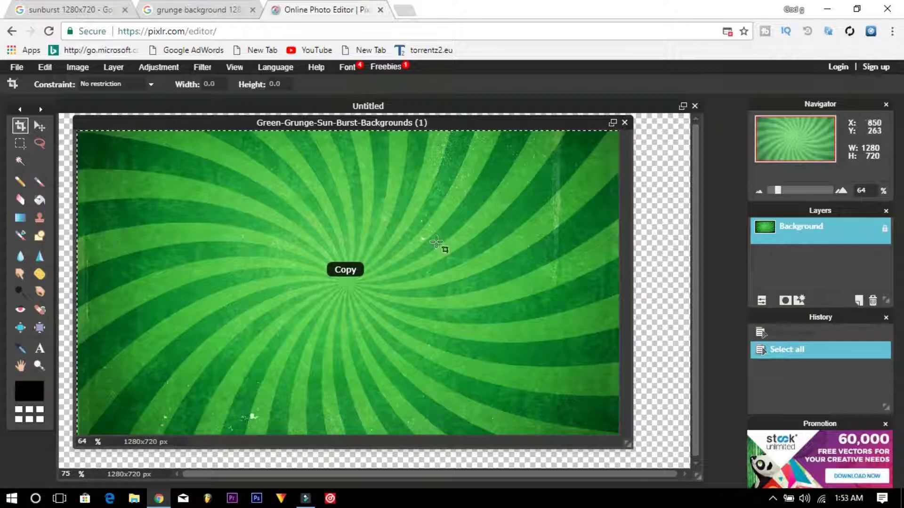
left_click(641, 246)
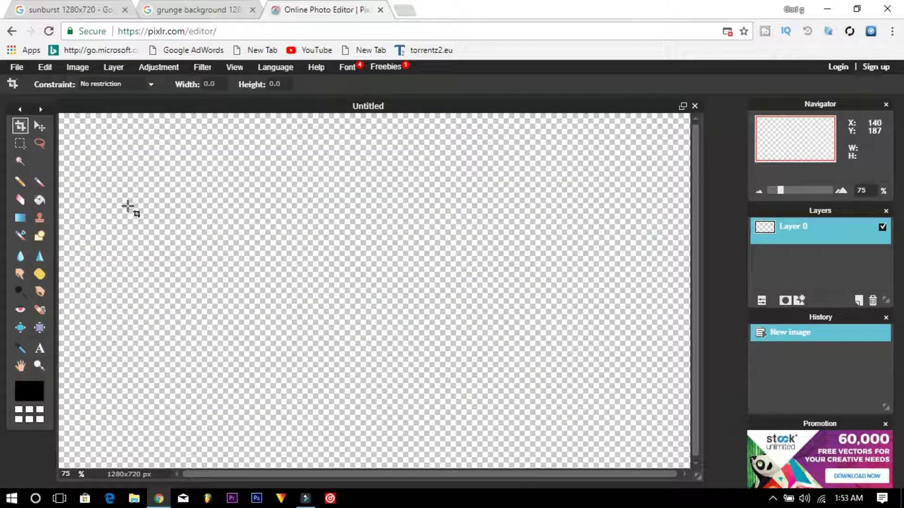
key("ctrl+v")
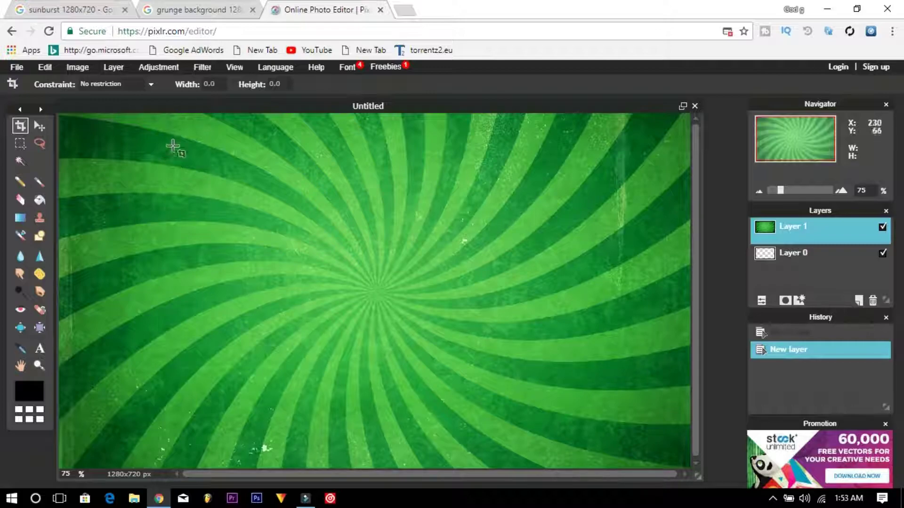
- Apply a Gaussian blur with an amount of 50 to the pasted sunburst layer
left_click(195, 67)
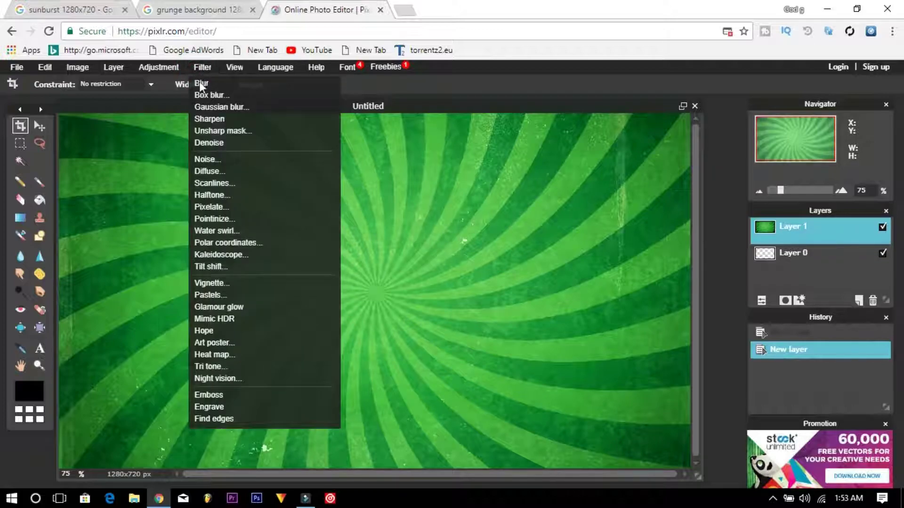
left_click(219, 109)
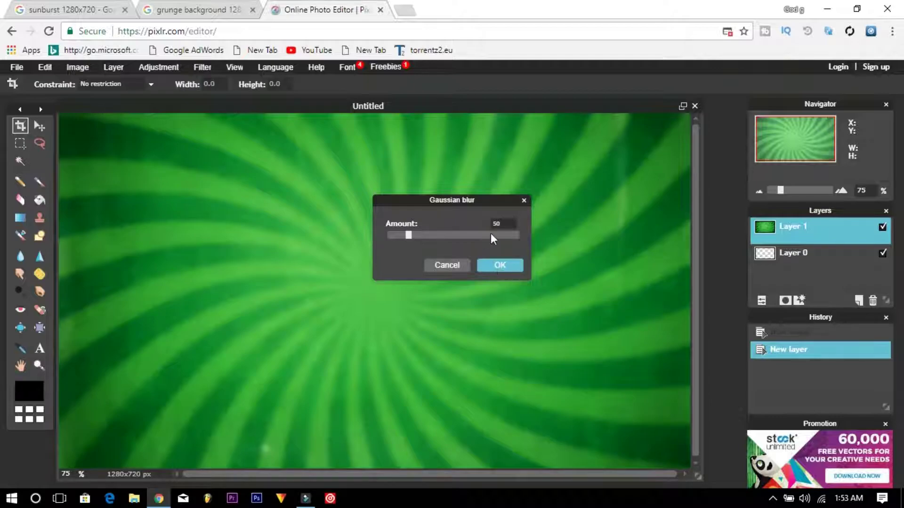
left_click(498, 264)
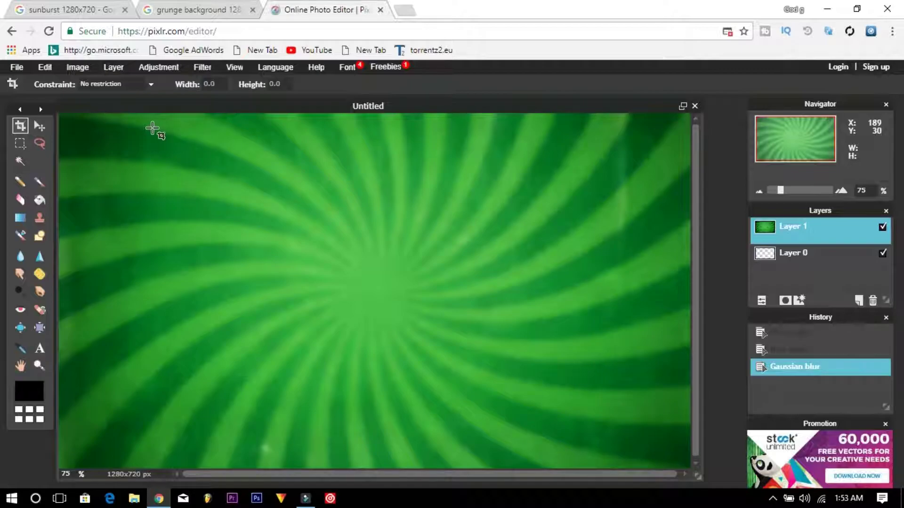
- Darken the blurred sunburst layer by setting its brightness to -10
left_click(158, 67)
left_click(192, 84)
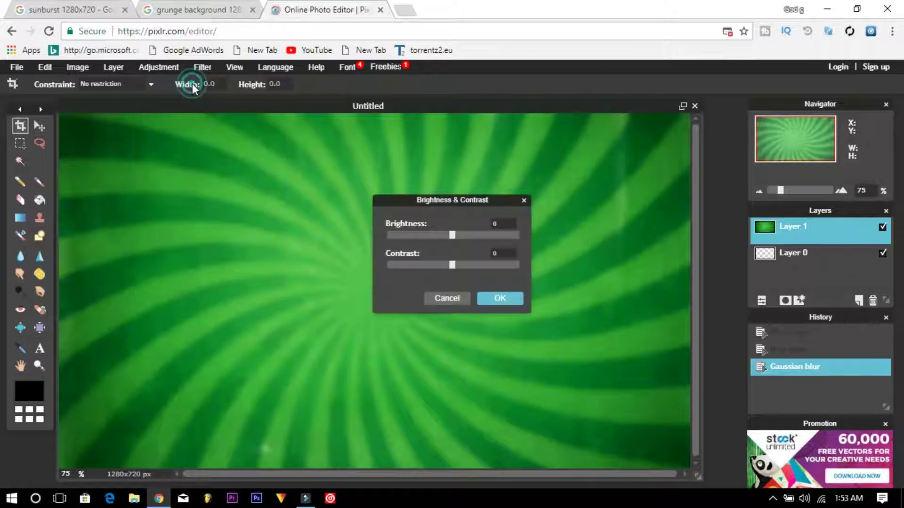
left_click_drag(450, 234, 455, 236)
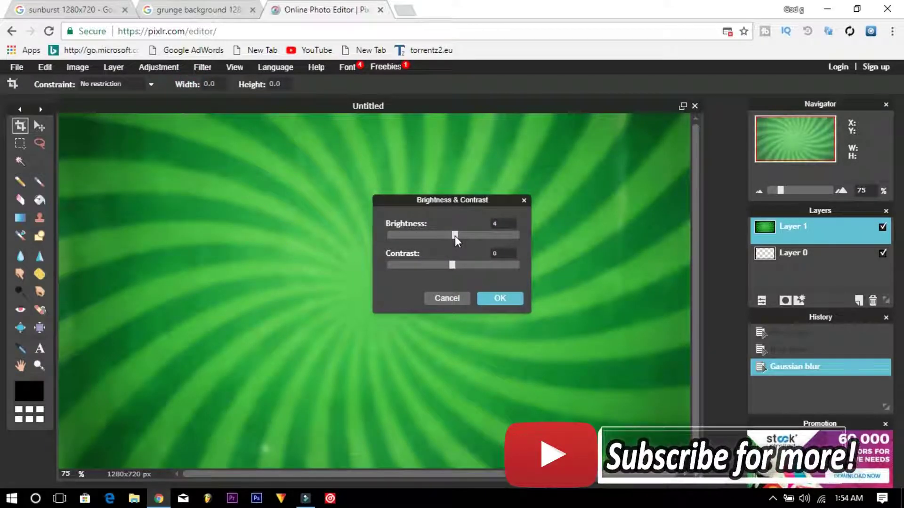
left_click_drag(454, 236, 445, 239)
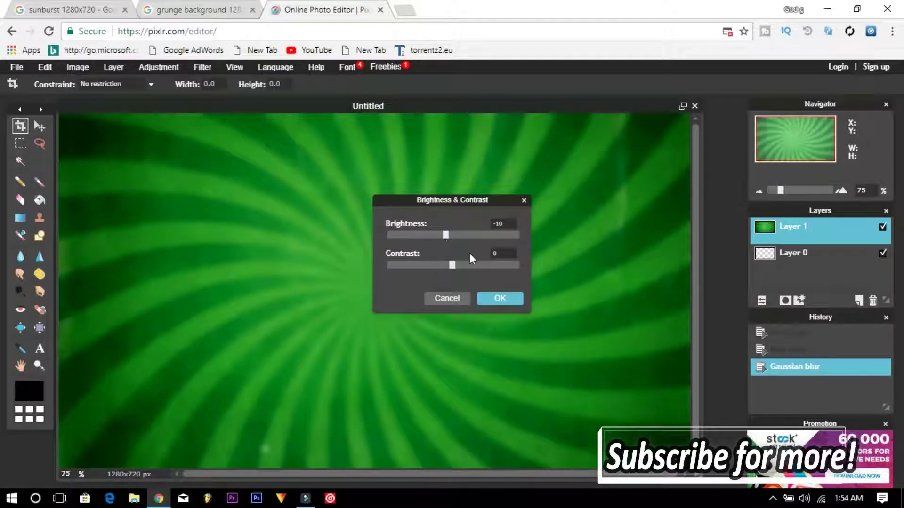
left_click(499, 300)
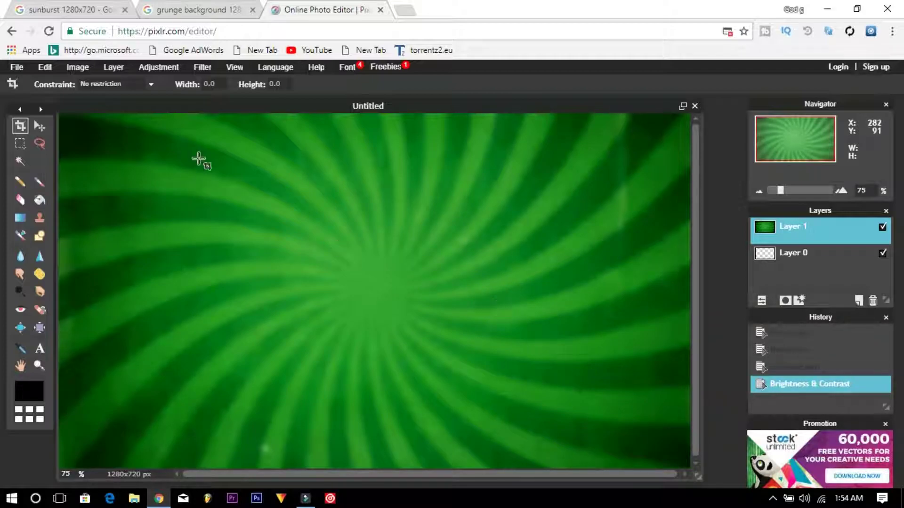
- Add the text "MAKE" near the top of the canvas and colour it white
left_click(41, 348)
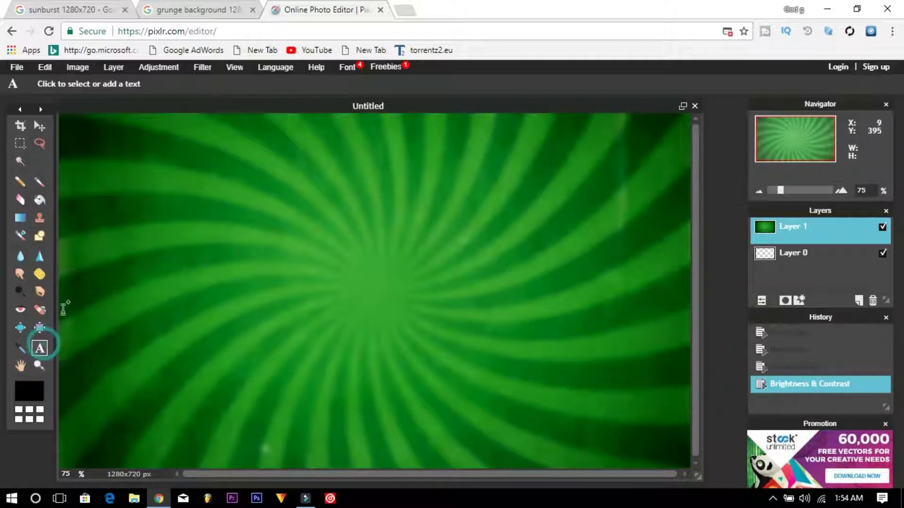
left_click(261, 146)
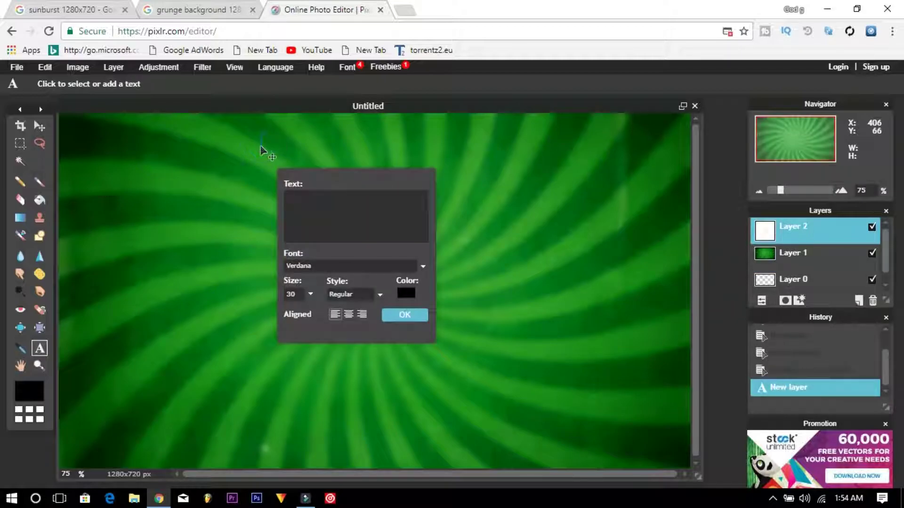
type("MAKE")
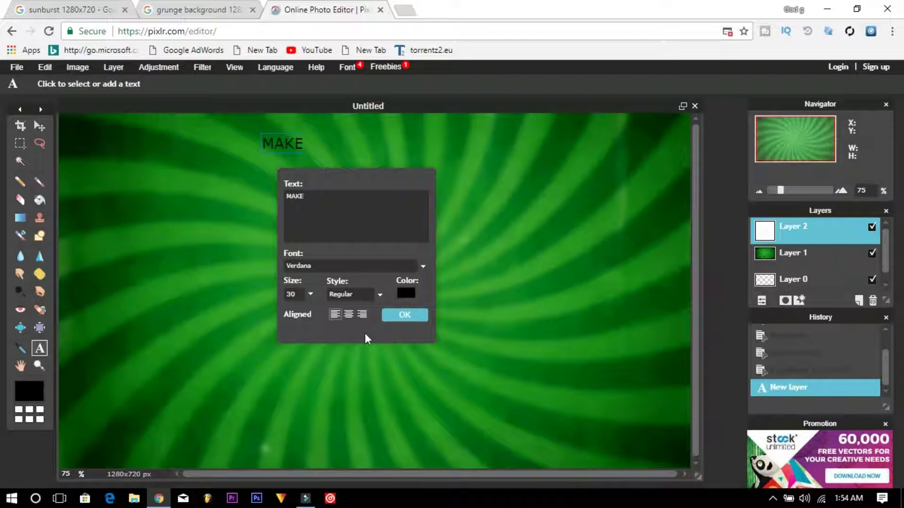
left_click(403, 294)
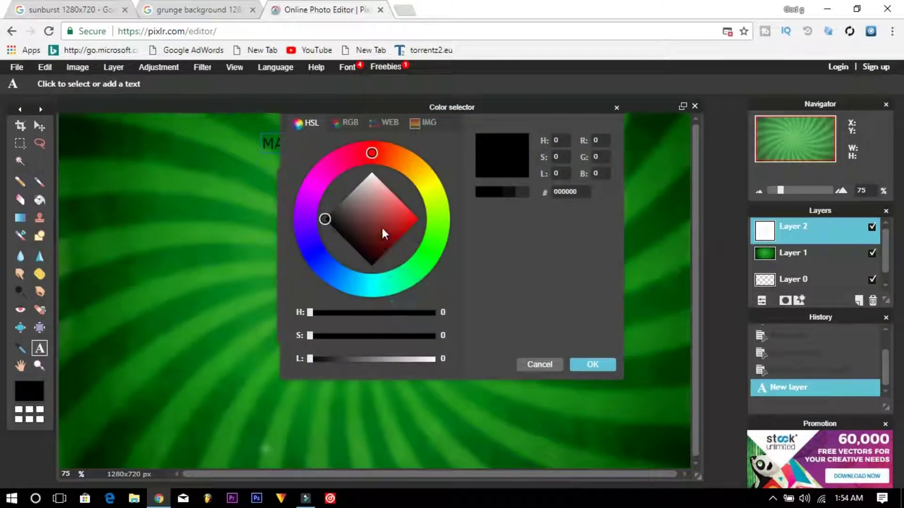
left_click(372, 172)
left_click(592, 365)
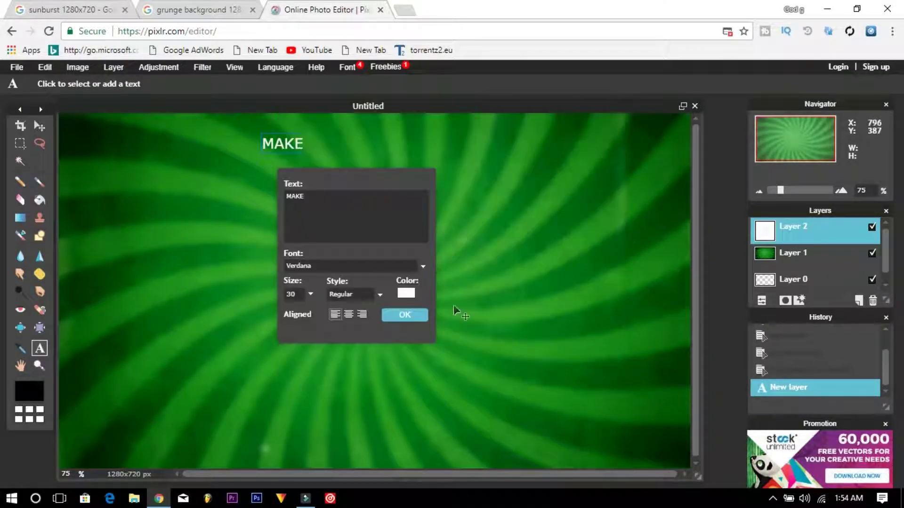
- Change the font of the "MAKE" text to American Captain
left_click(424, 266)
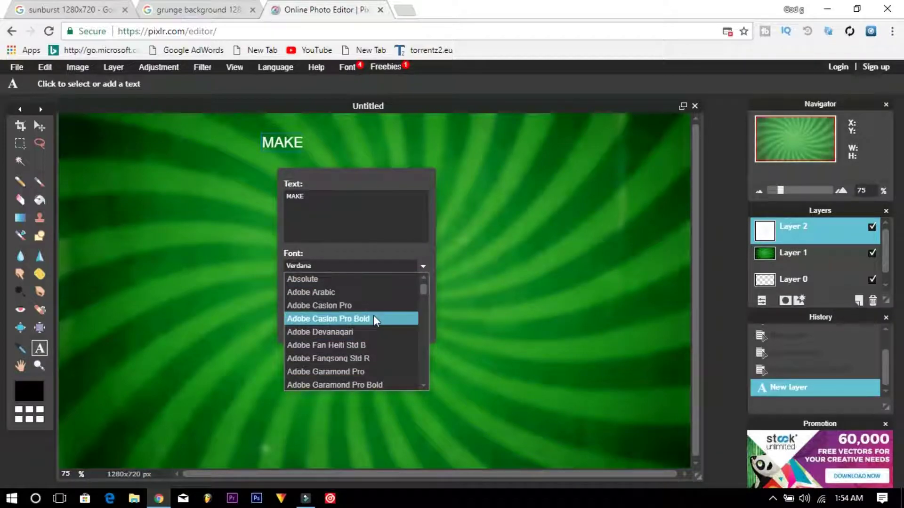
scroll(373, 321, "down", 3)
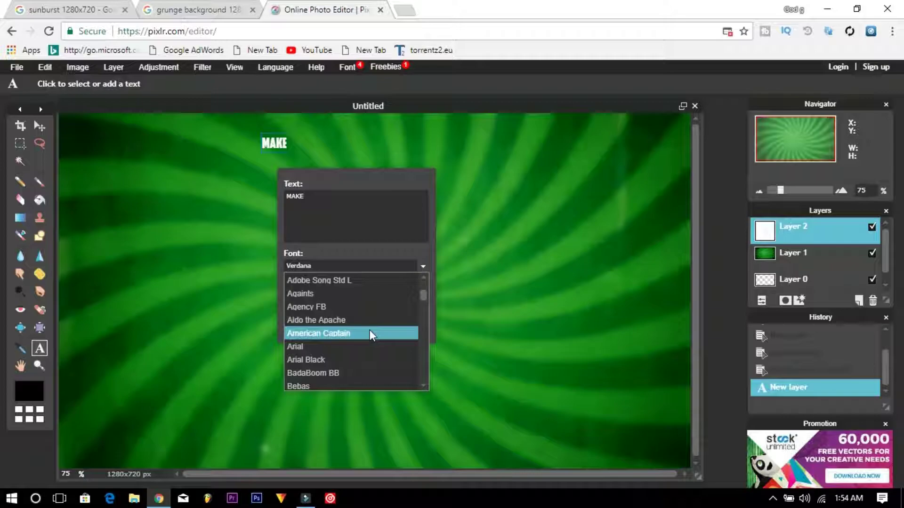
left_click(370, 334)
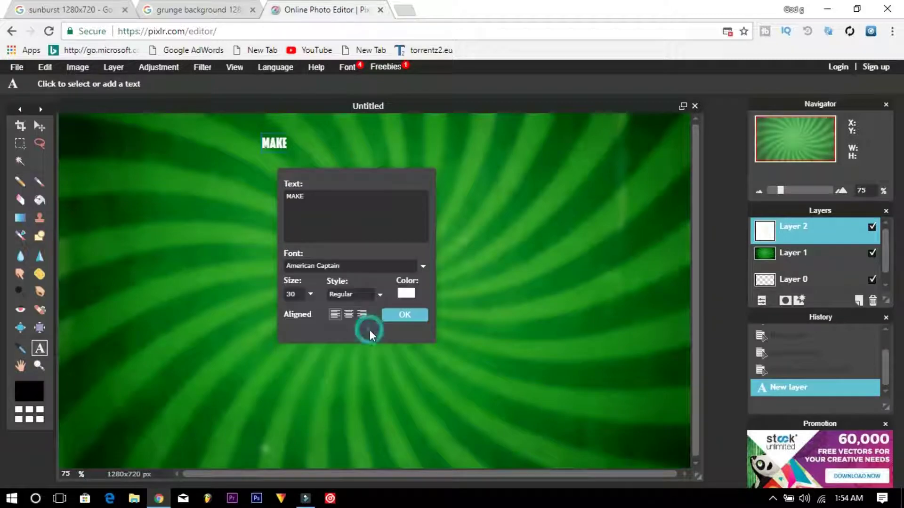
- Enlarge the "MAKE" text to size 502 and place it near the canvas's upper edge
left_click(310, 295)
left_click_drag(250, 309, 276, 311)
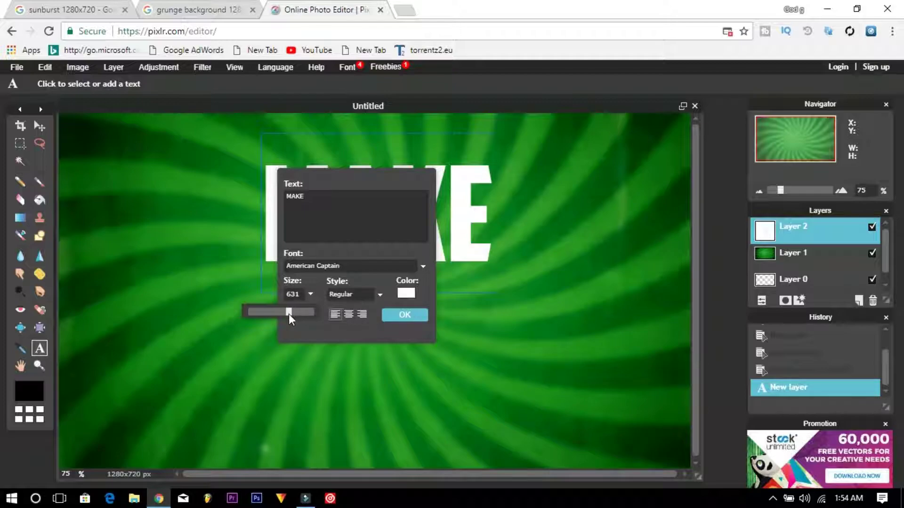
mouse_move(265, 314)
left_mouse_down()
mouse_move(250, 313)
mouse_move(280, 313)
left_mouse_up()
left_click_drag(465, 214, 458, 193)
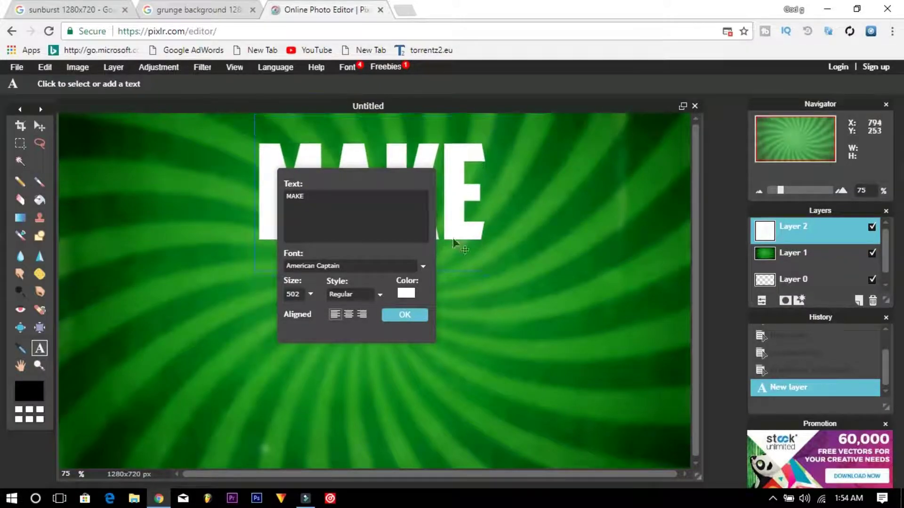
left_click(420, 315)
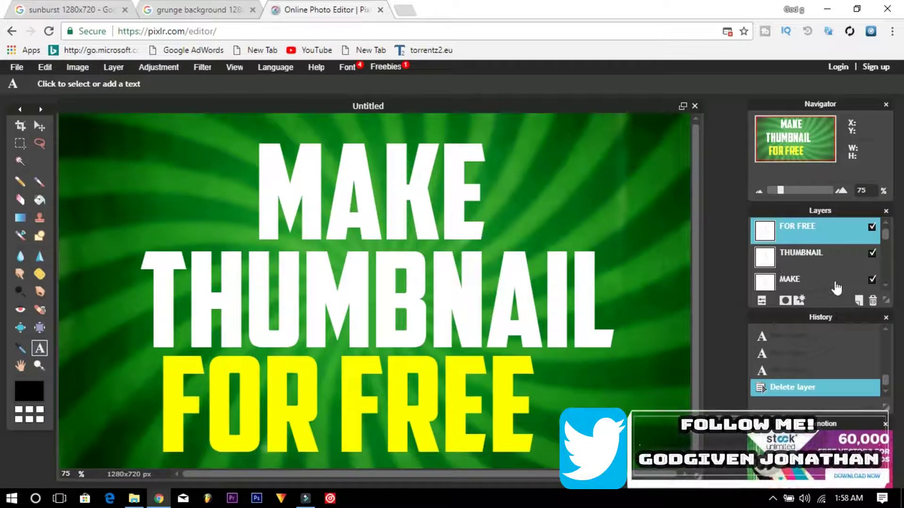
- Rasterize the MAKE text layer
left_click(805, 285)
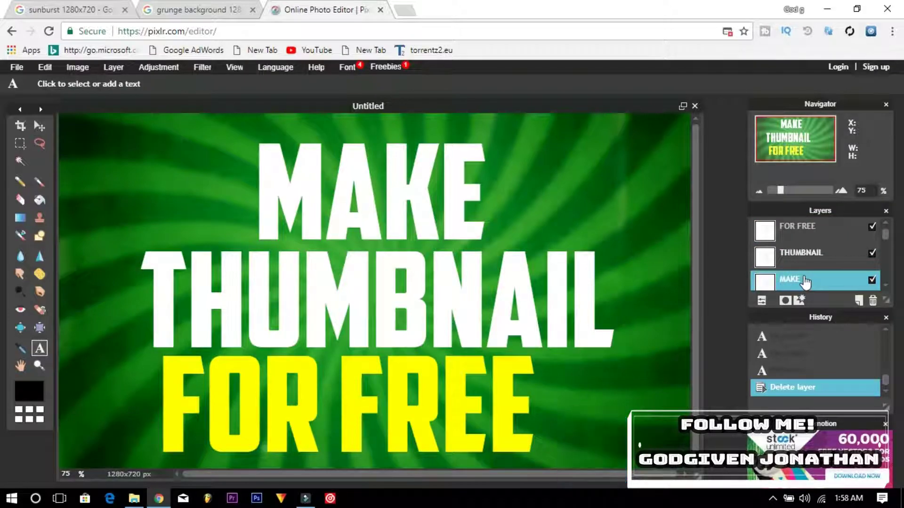
right_click(812, 282)
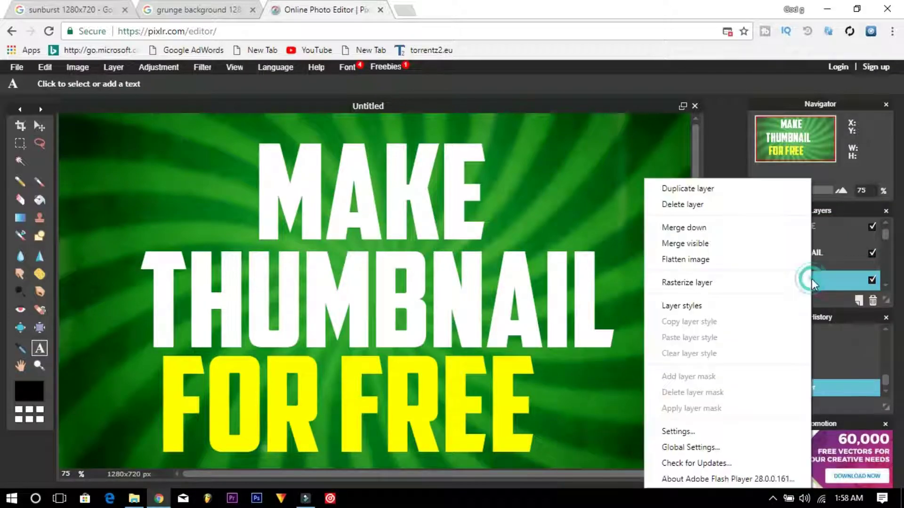
left_click(745, 283)
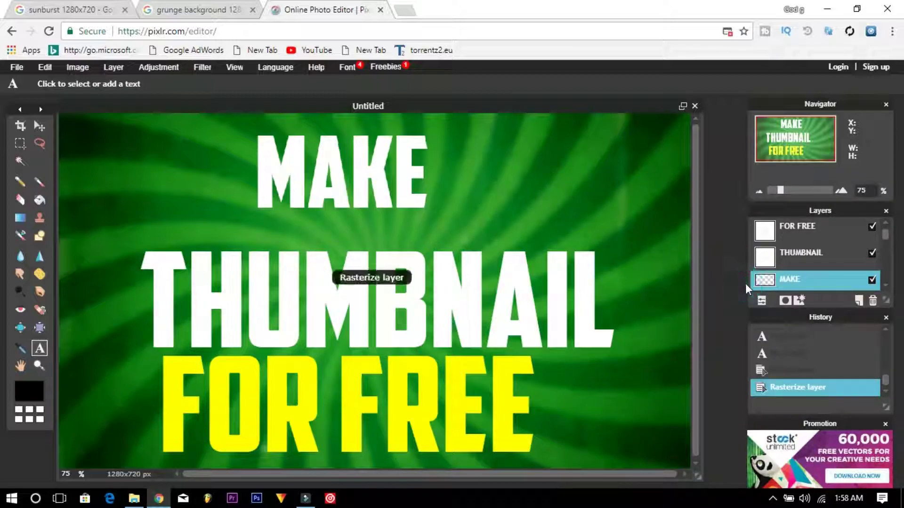
- Free-transform the MAKE layer to make it wider and taller, filling the space above "THUMBNAIL", and apply the change
left_click(48, 71)
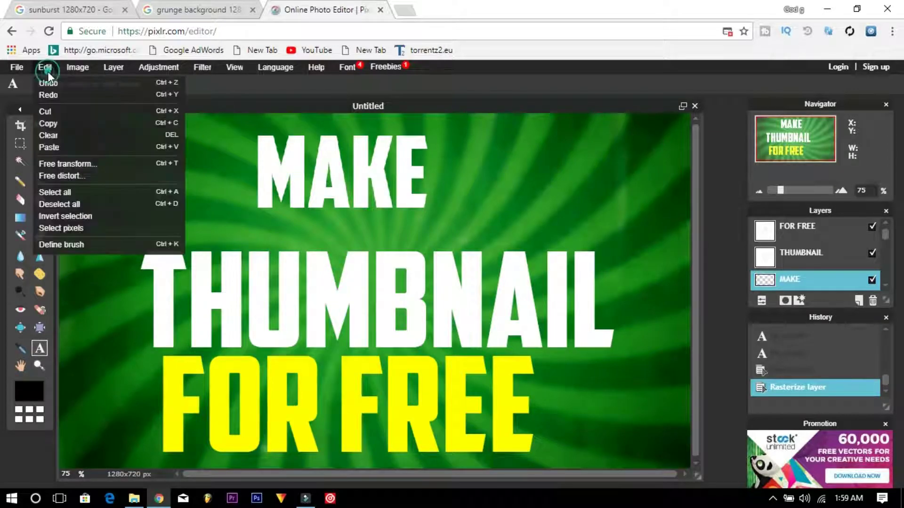
left_click(114, 165)
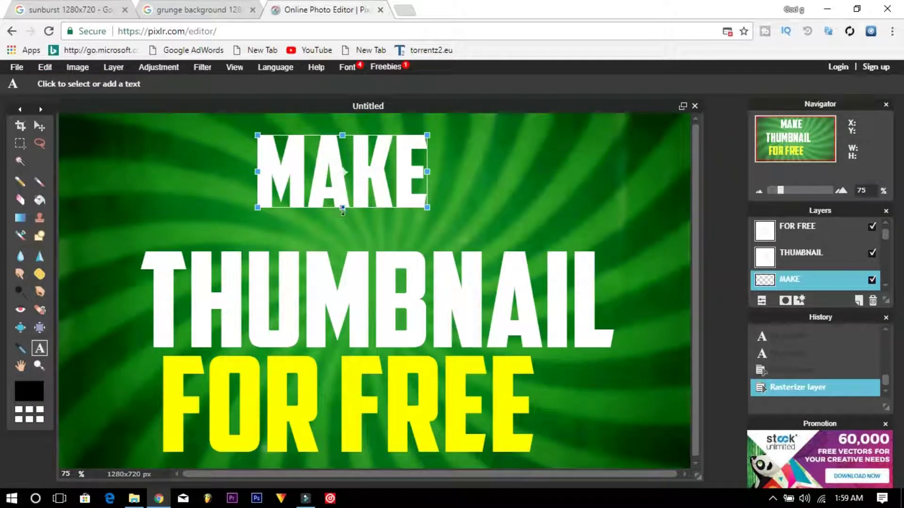
left_click_drag(428, 172, 473, 172)
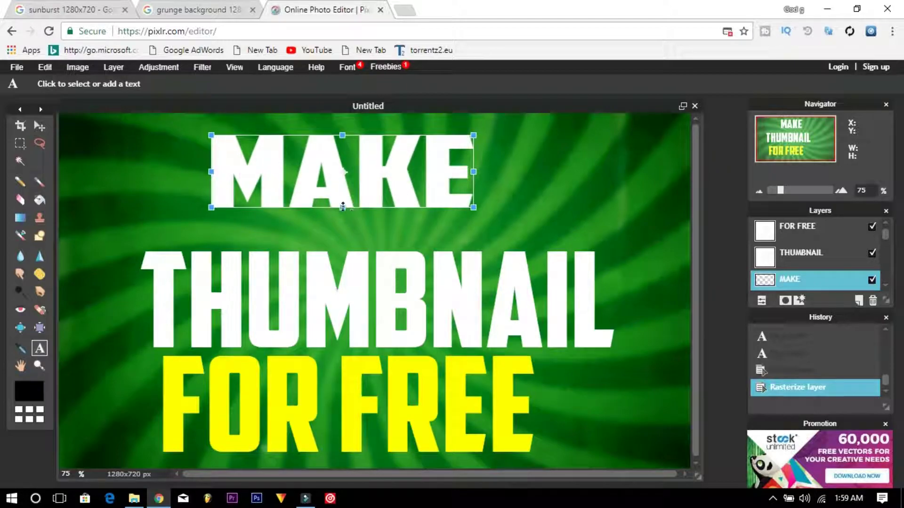
left_click_drag(345, 209, 345, 218)
mouse_move(397, 197)
left_mouse_down()
mouse_move(400, 206)
mouse_move(403, 197)
left_mouse_up()
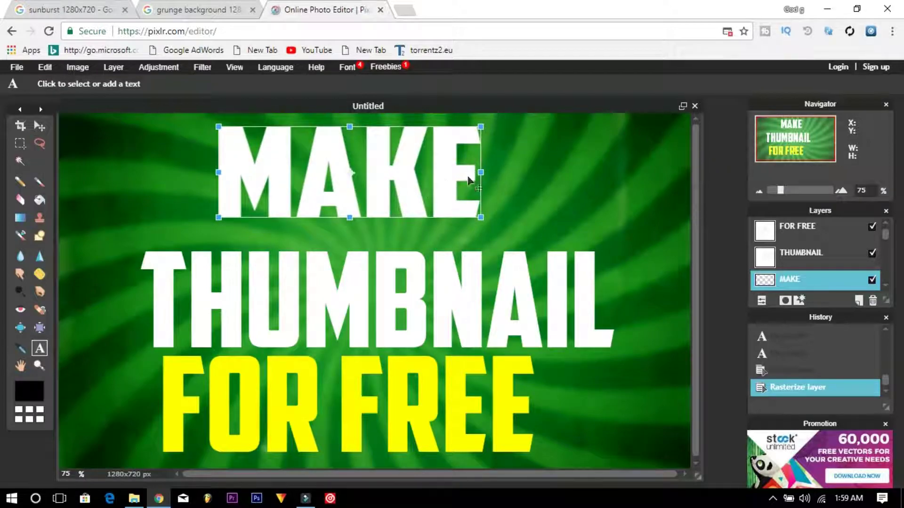
left_click_drag(481, 172, 489, 172)
left_click_drag(410, 188, 414, 190)
left_click_drag(354, 221, 355, 227)
left_click_drag(402, 198, 404, 196)
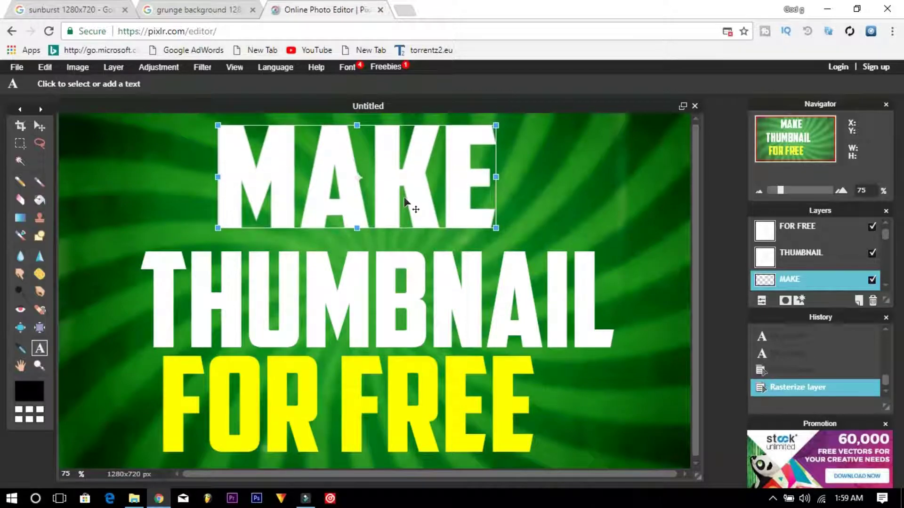
left_click_drag(405, 200, 405, 203)
left_click(608, 197)
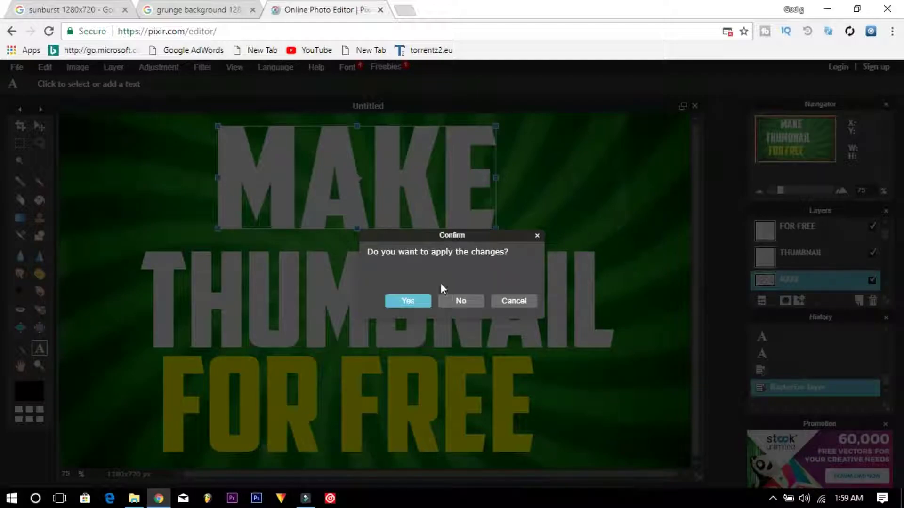
left_click(409, 301)
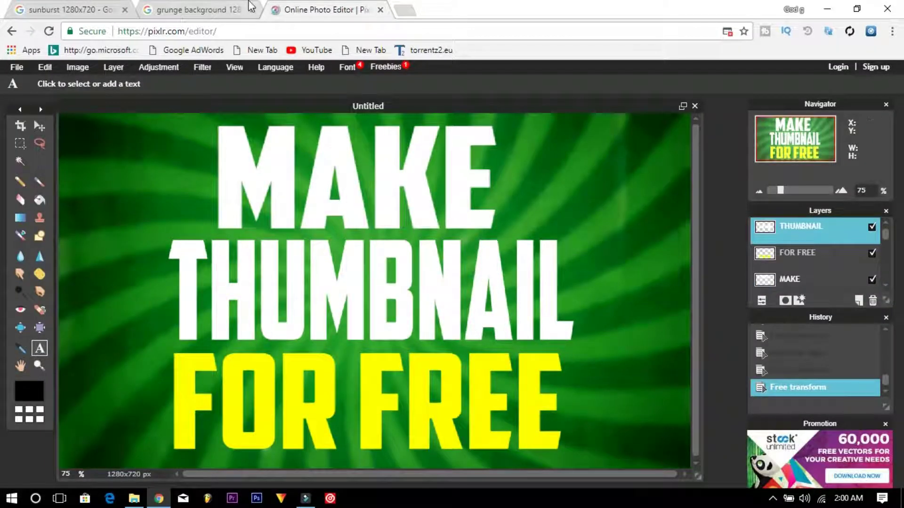
- Switch to the Google image search for grunge backgrounds and search for "YOUTUBE LOGO PNG" instead
left_click(229, 6)
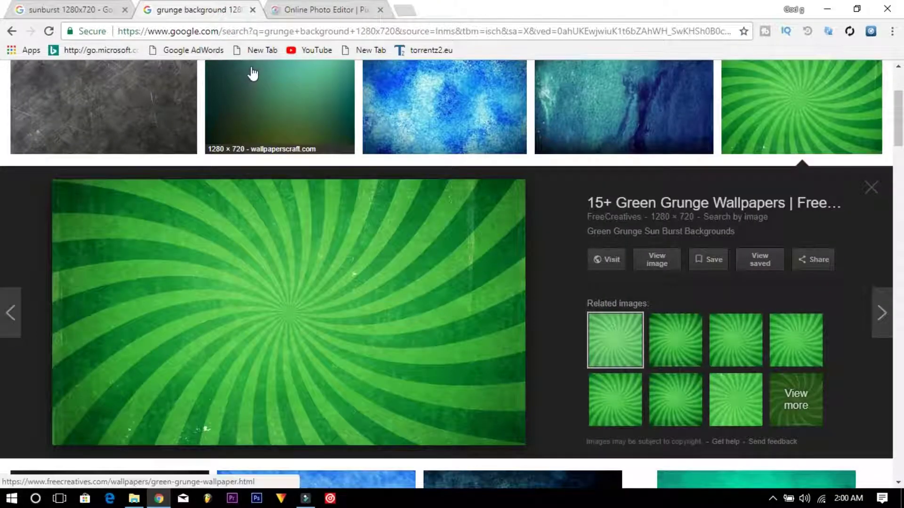
scroll(251, 75, "up", 3)
triple_click(278, 89)
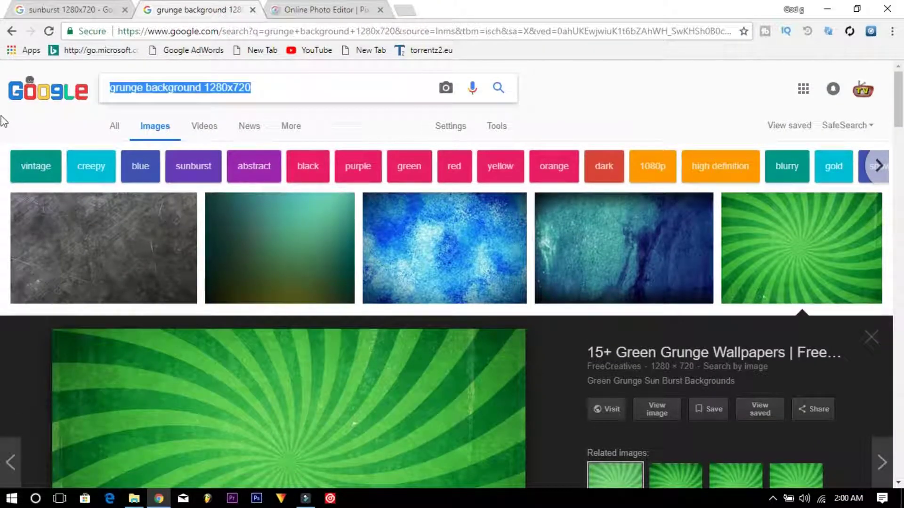
type("YOU")
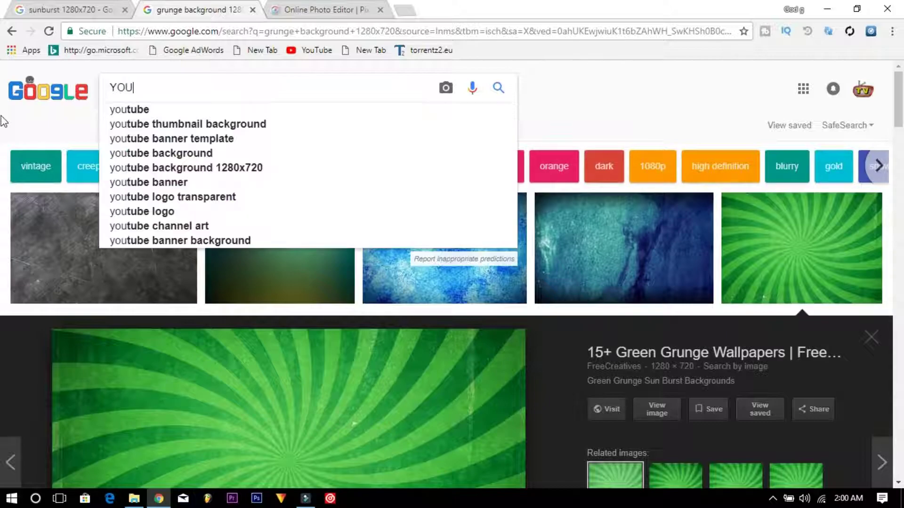
type("TUBE")
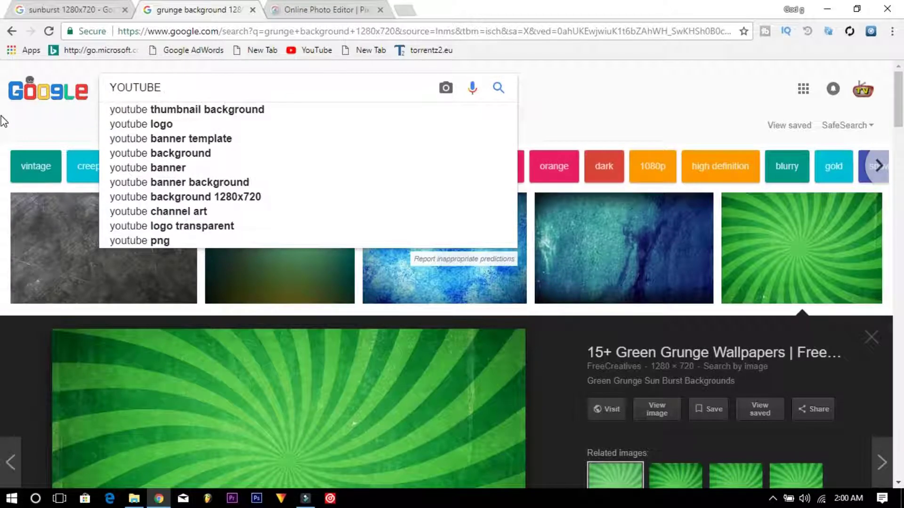
type(" LOGO ")
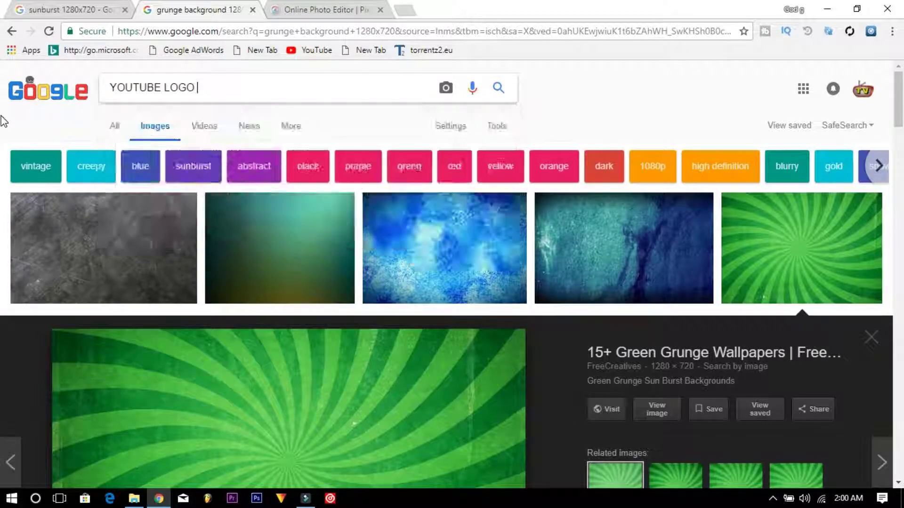
type("PNG")
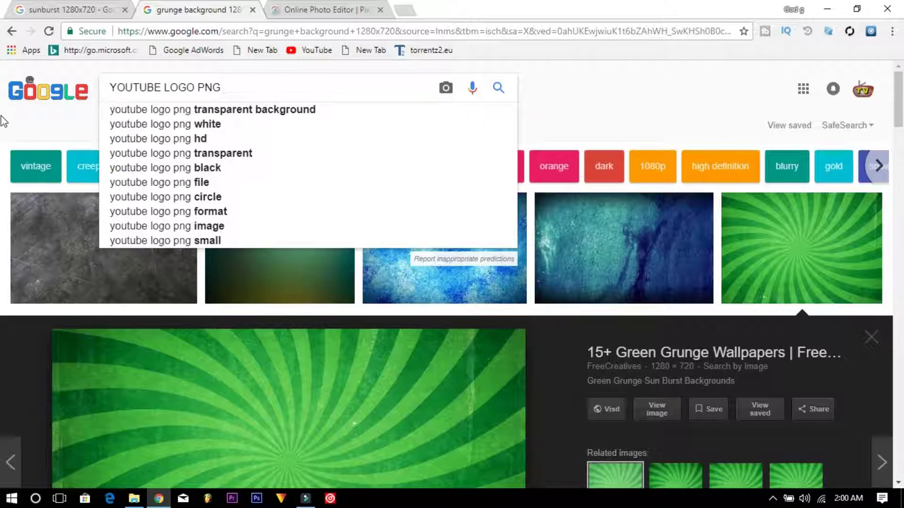
key("Return")
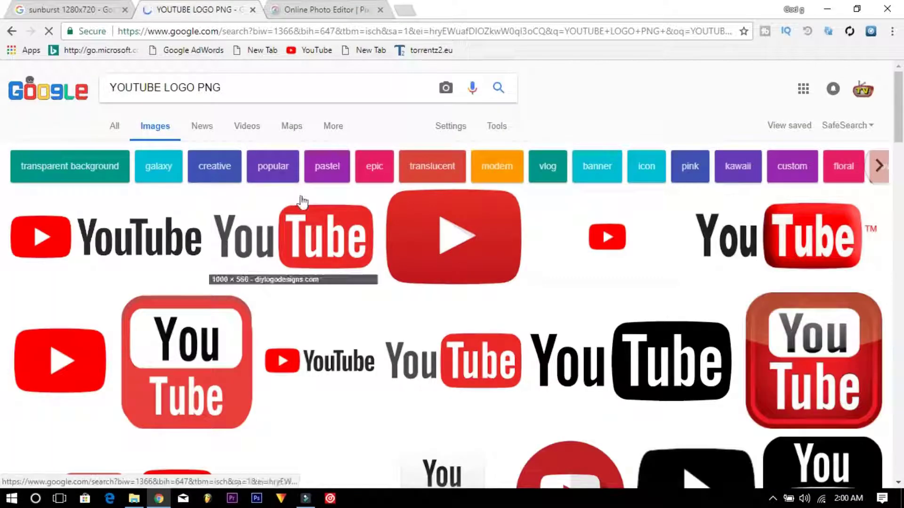
- Save the transparent red YouTube play logo from StickPNG as a PNG image in the lower thirds folder
left_click(465, 253)
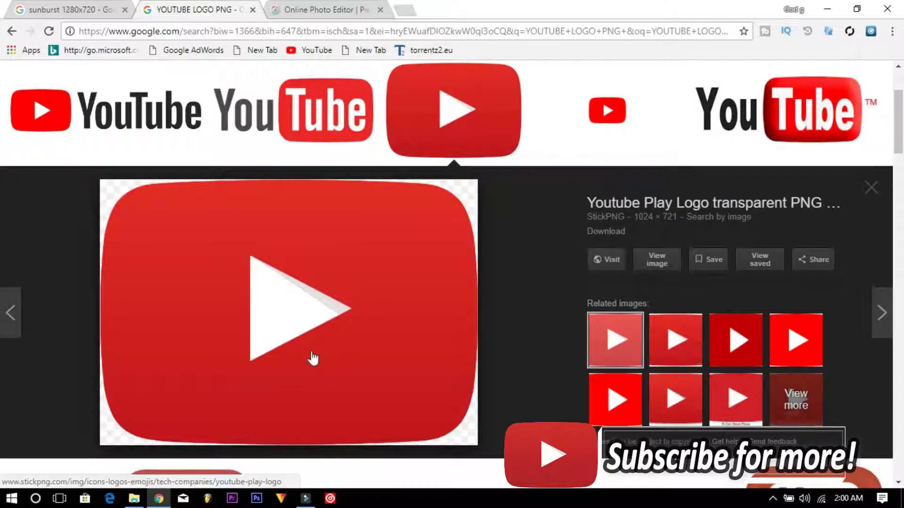
right_click(275, 258)
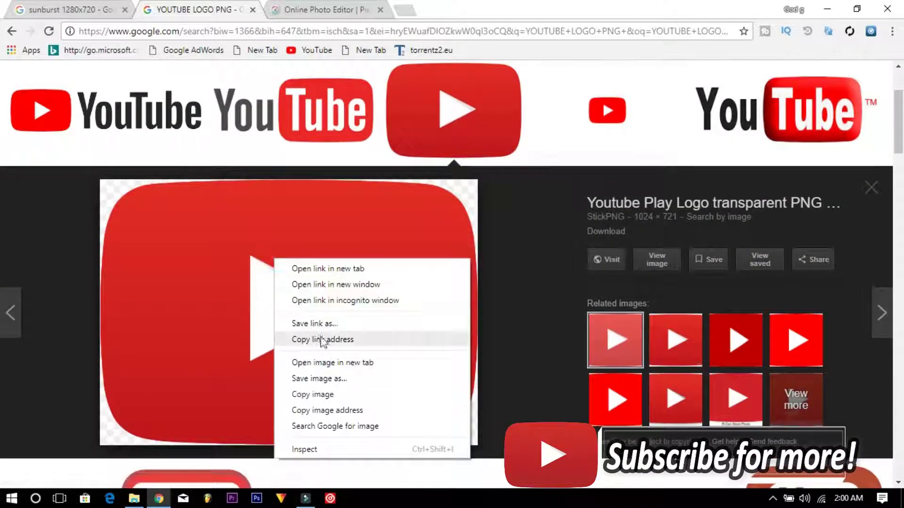
left_click(329, 379)
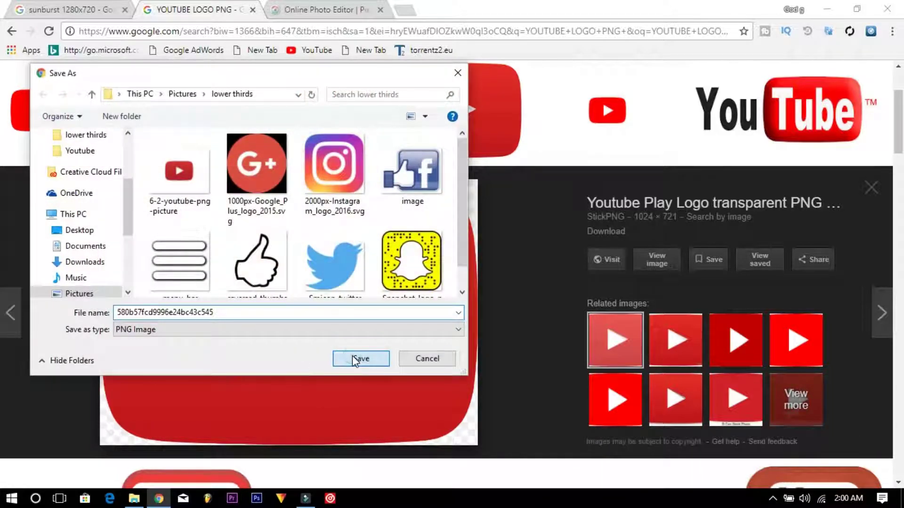
left_click(355, 357)
- Return to the Pixlr editor and open the image 6-2-youtube-png-picture from the lower thirds folder
left_click(308, 1)
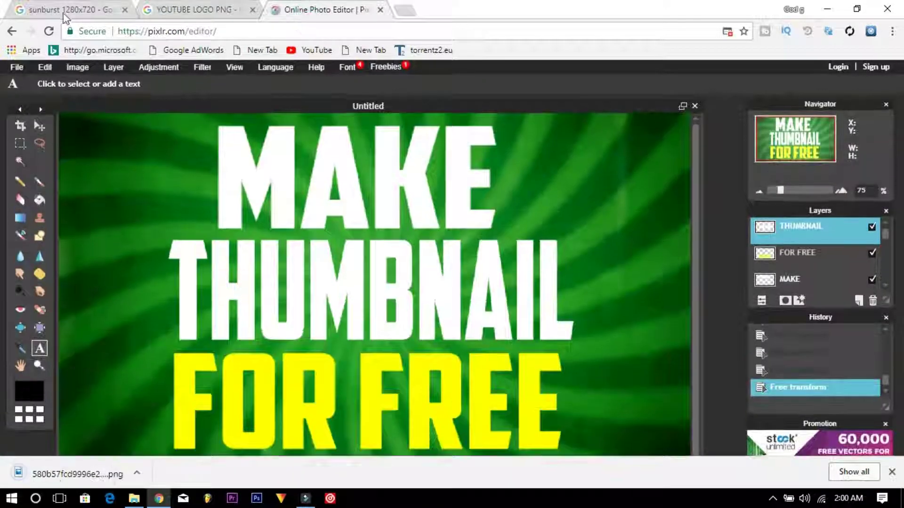
left_click(17, 67)
left_click(19, 94)
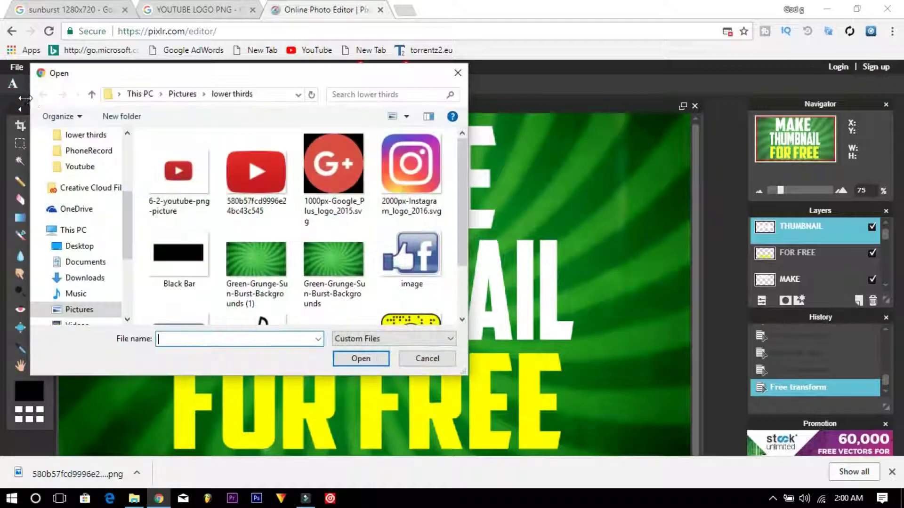
left_click(168, 181)
left_click(358, 359)
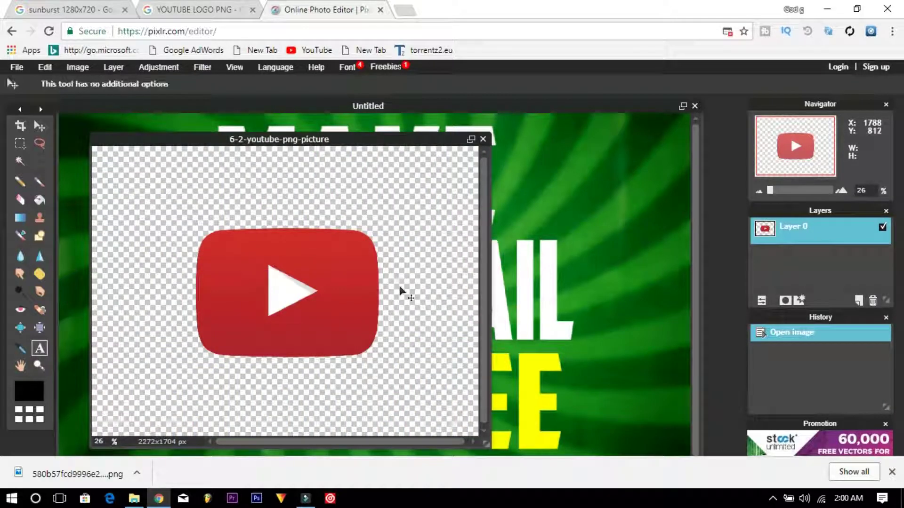
- Copy the entire YouTube logo image and paste it as a new layer into the Untitled thumbnail canvas
key("ctrl+a")
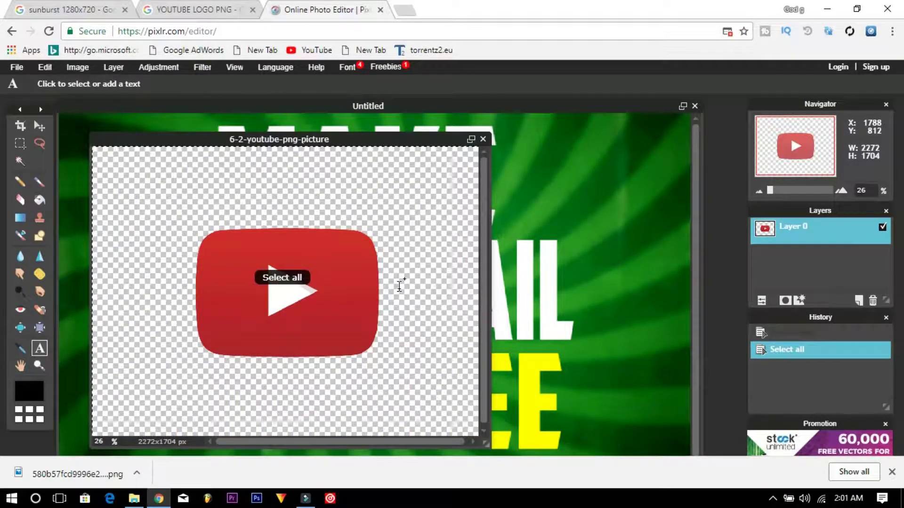
key("ctrl+c")
key("t")
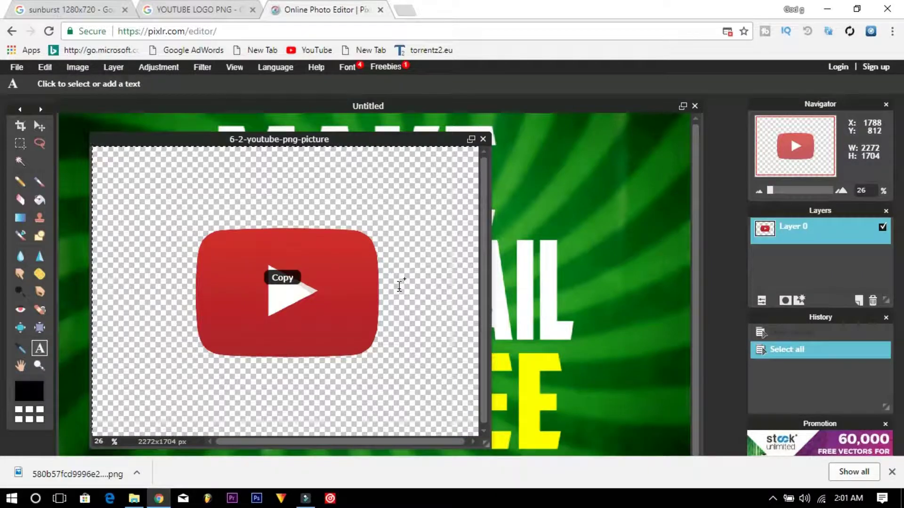
left_click(556, 231)
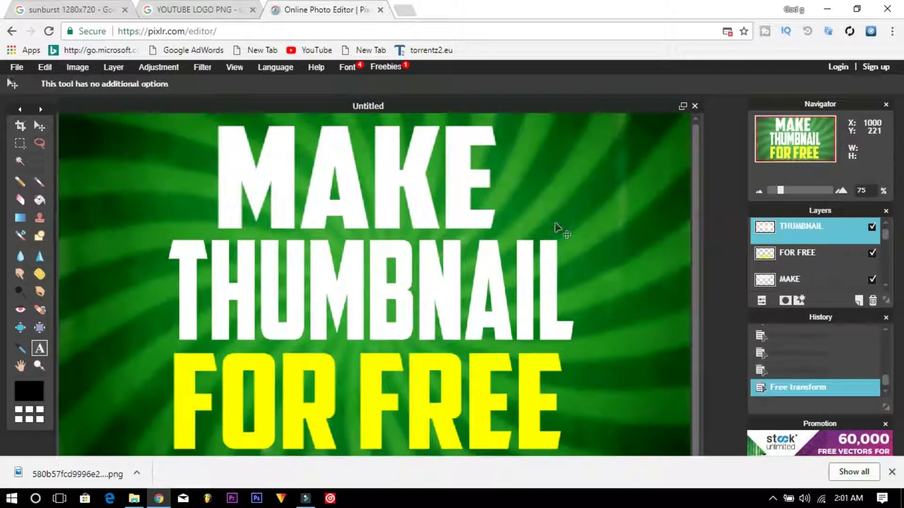
key("ctrl+v")
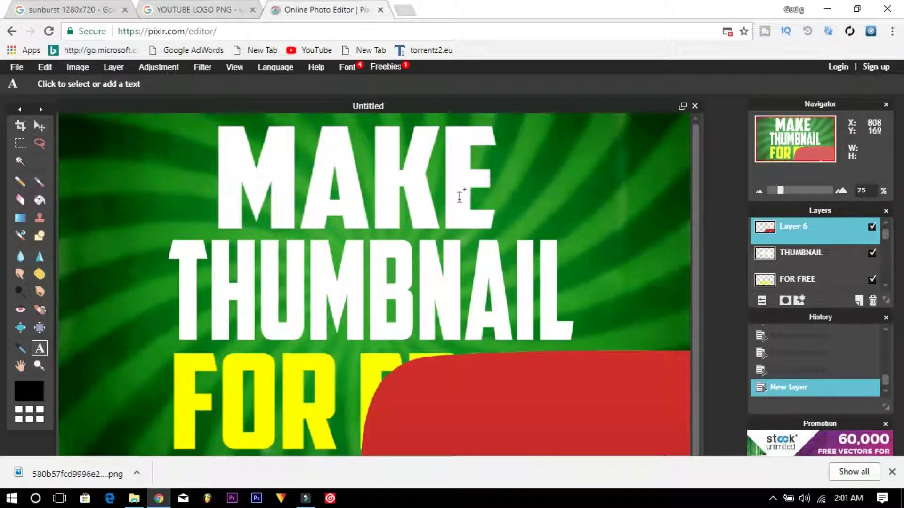
left_click(47, 68)
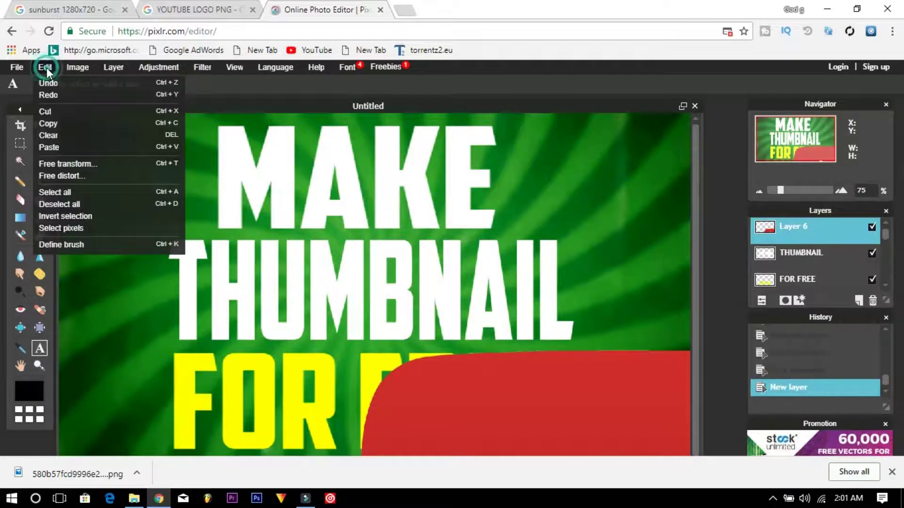
left_click(88, 164)
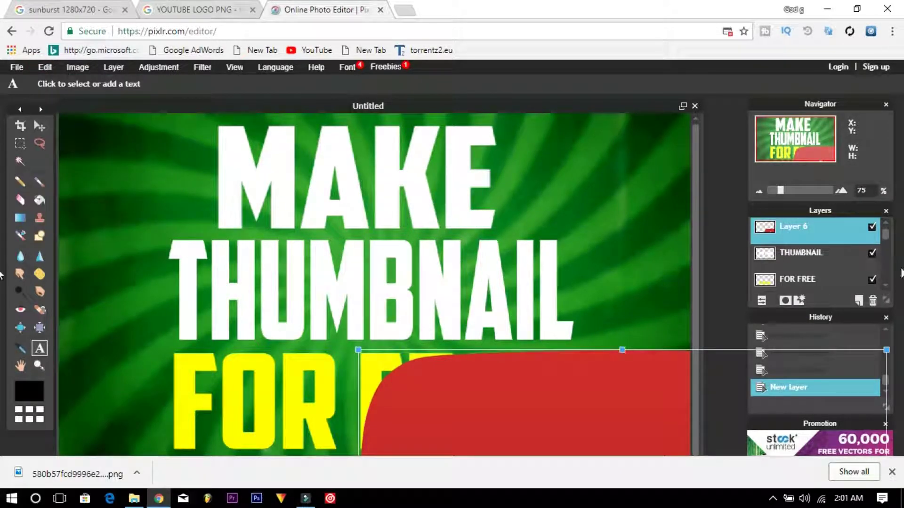
left_click(892, 472)
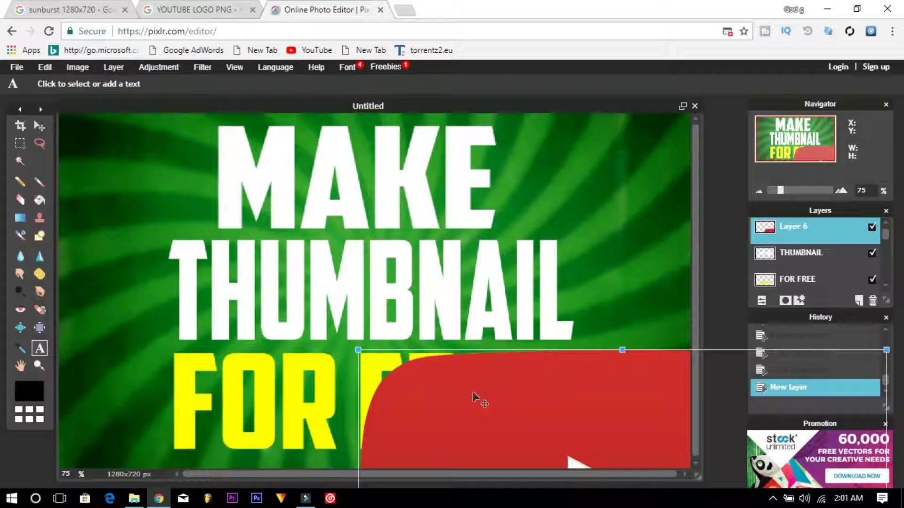
left_click_drag(359, 349, 474, 477)
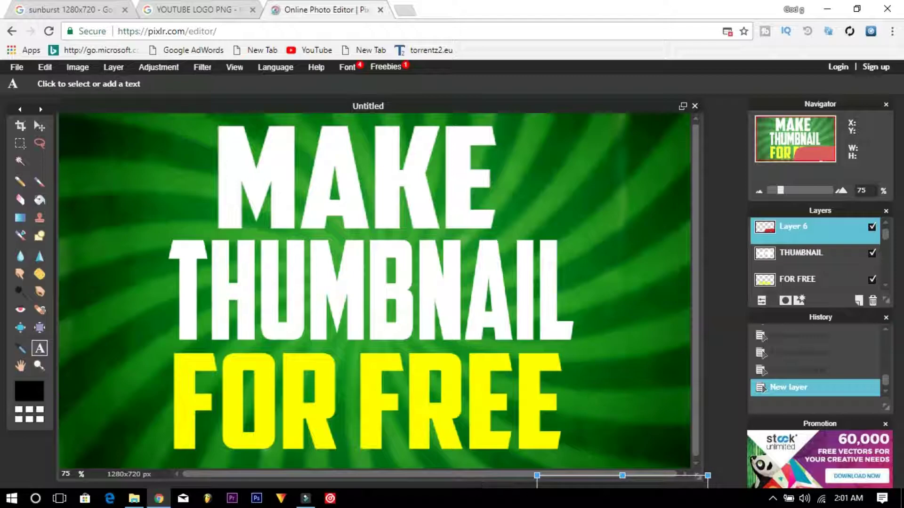
left_click_drag(580, 483, 384, 174)
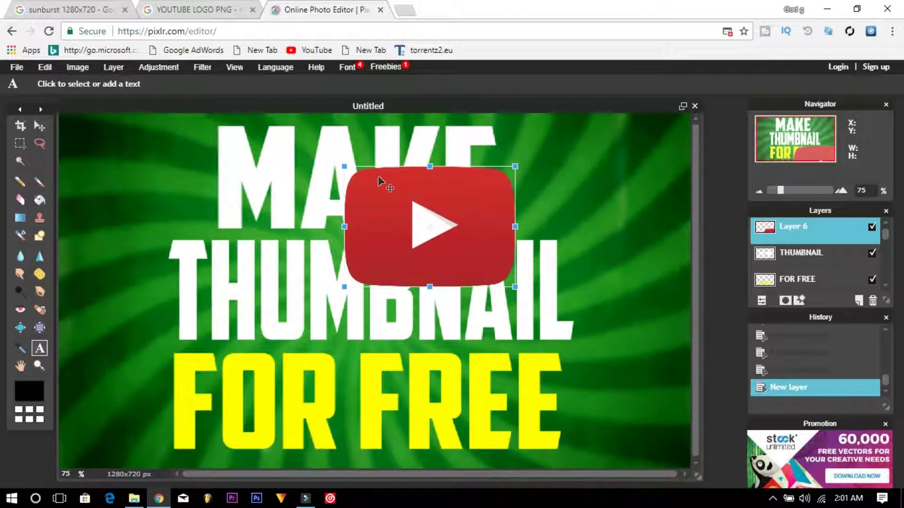
left_click_drag(515, 167, 270, 166)
left_click(40, 235)
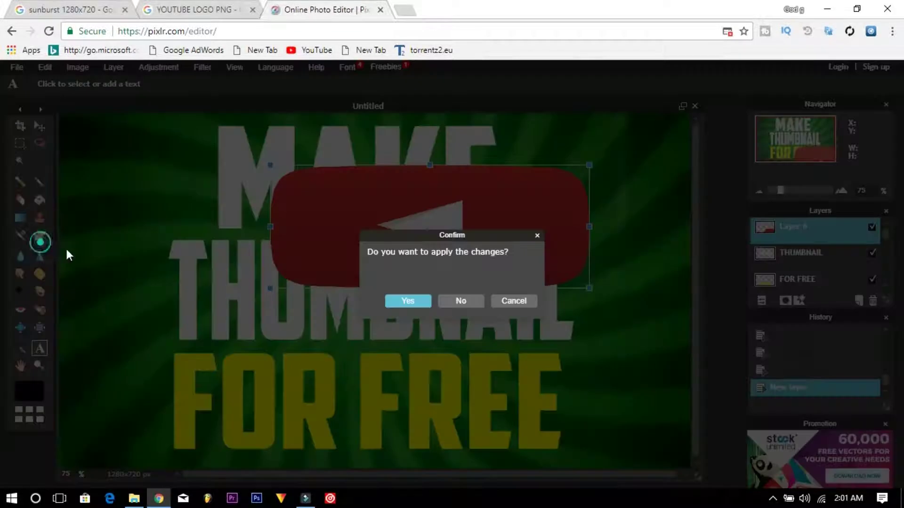
left_click(458, 303)
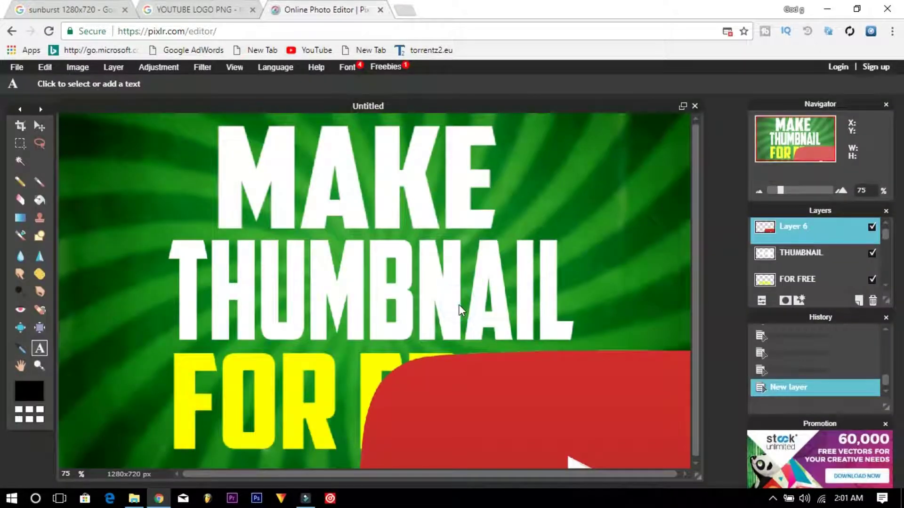
- Free-transform the YouTube logo layer to a small size, place it beside the word MAKE, and apply the transformation
left_click(45, 66)
left_click(99, 165)
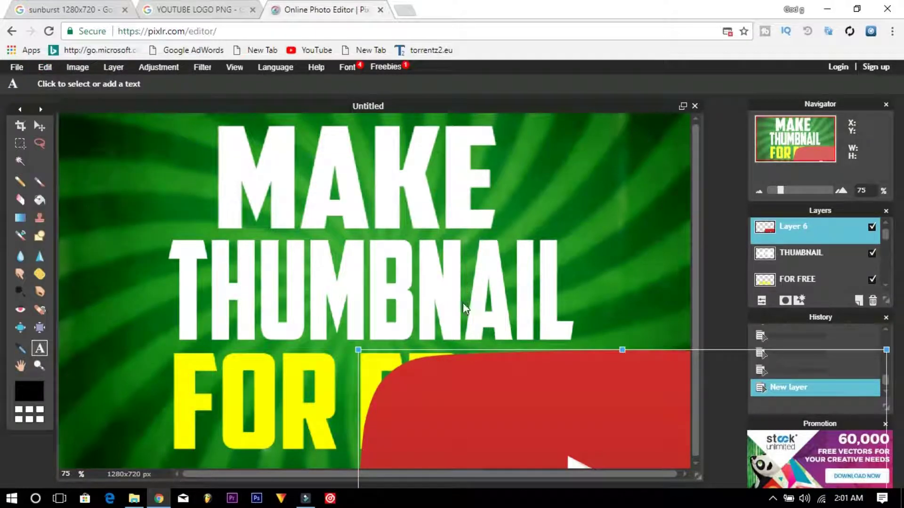
left_click_drag(356, 344, 494, 409)
left_click_drag(491, 443, 334, 256)
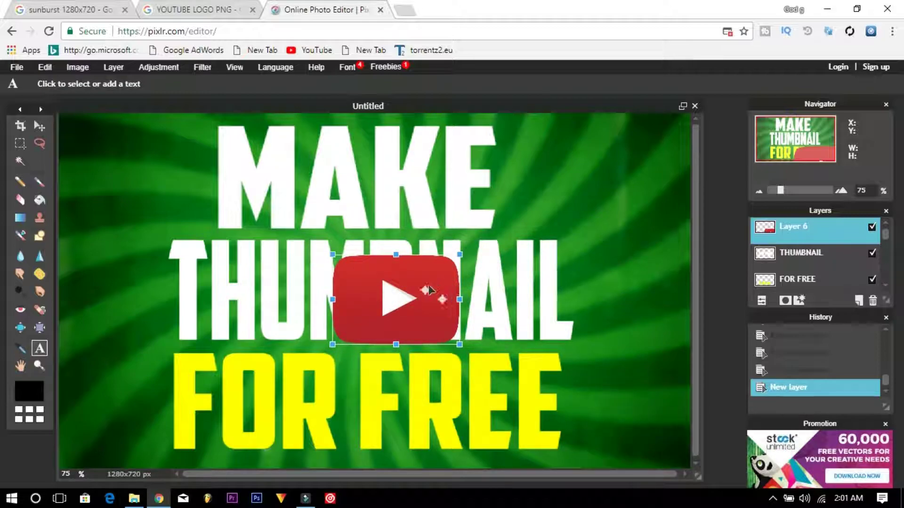
left_click_drag(407, 311, 590, 188)
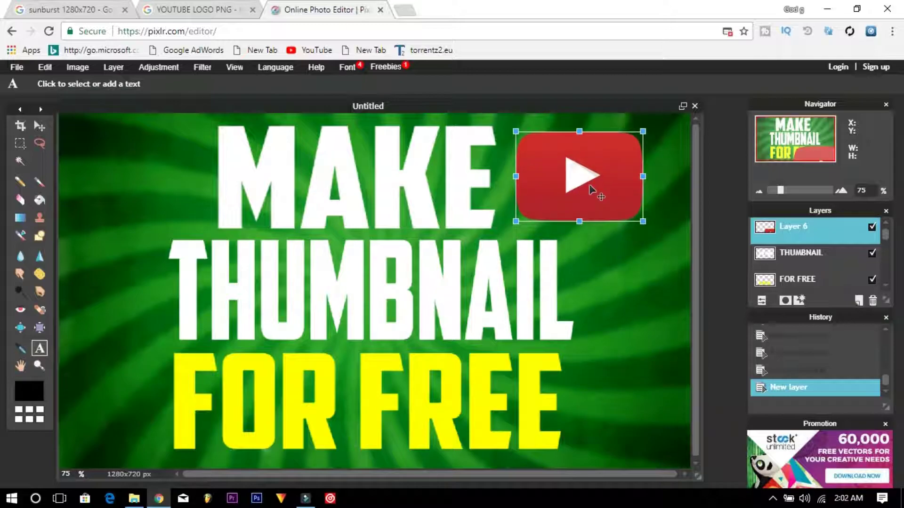
left_click(183, 225)
left_click(417, 303)
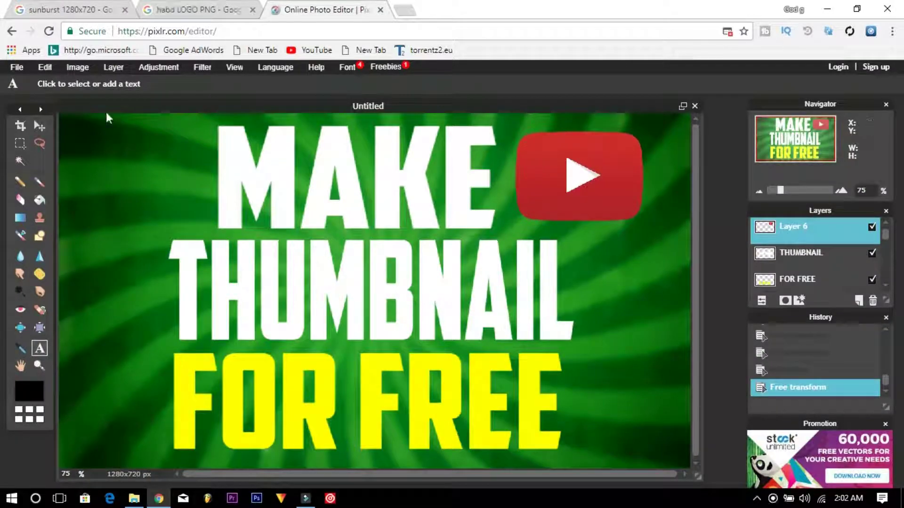
- Open the hand-cursor image from the lower thirds folder
left_click(18, 67)
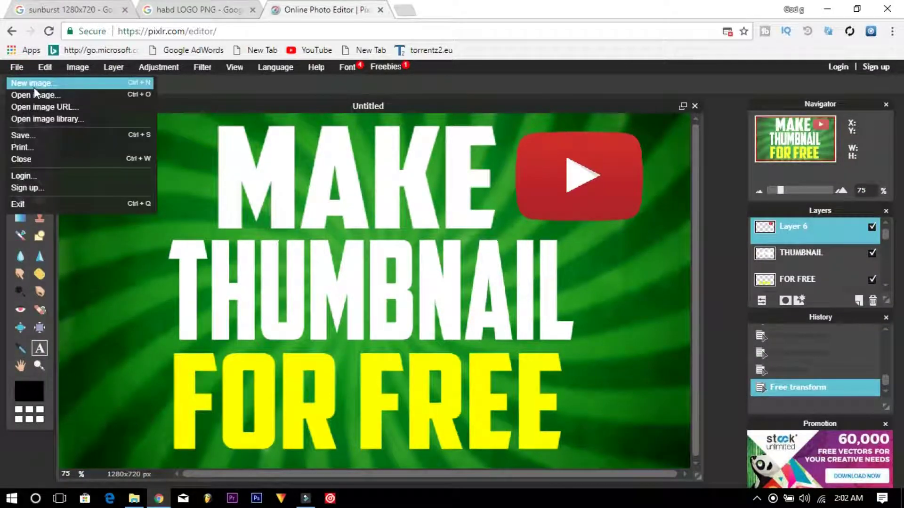
left_click(35, 93)
left_click(394, 281)
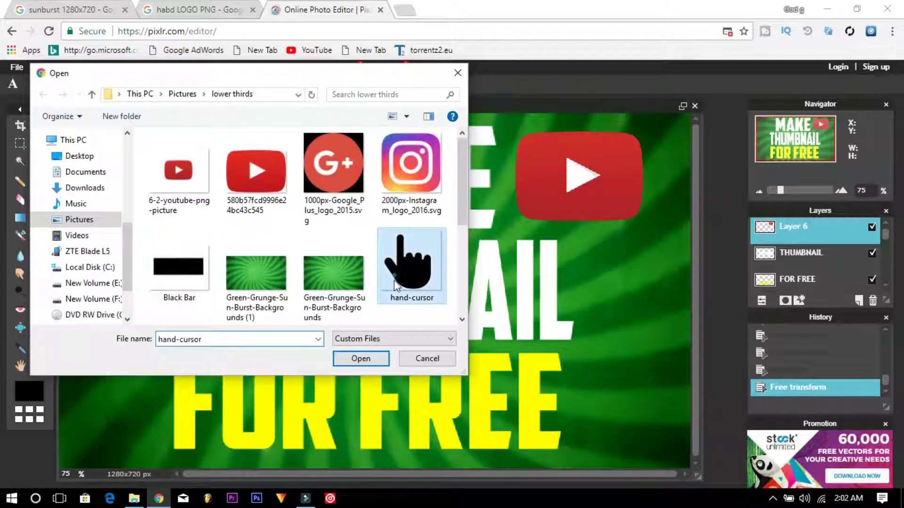
left_click(361, 360)
- Copy the entire hand-cursor image and paste it as a new layer into the Untitled thumbnail canvas
key("v")
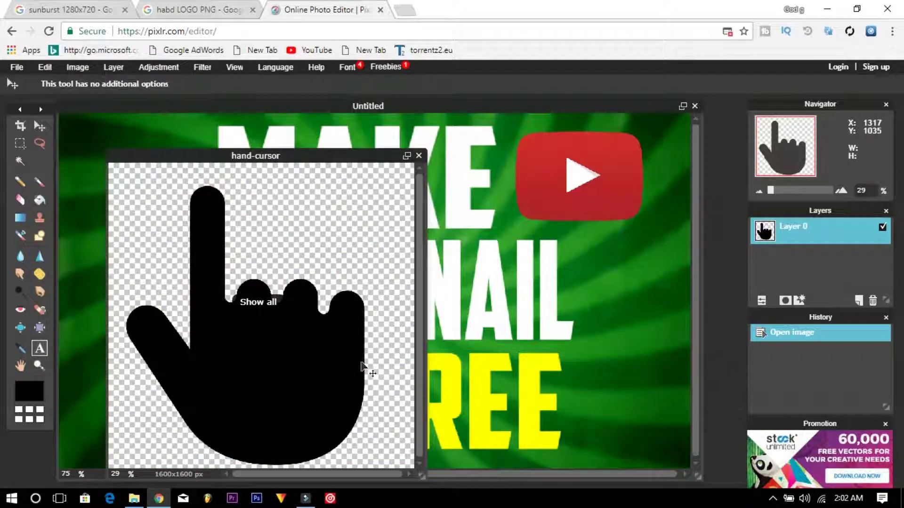
key("ctrl+a")
key("ctrl+c")
left_click(473, 338)
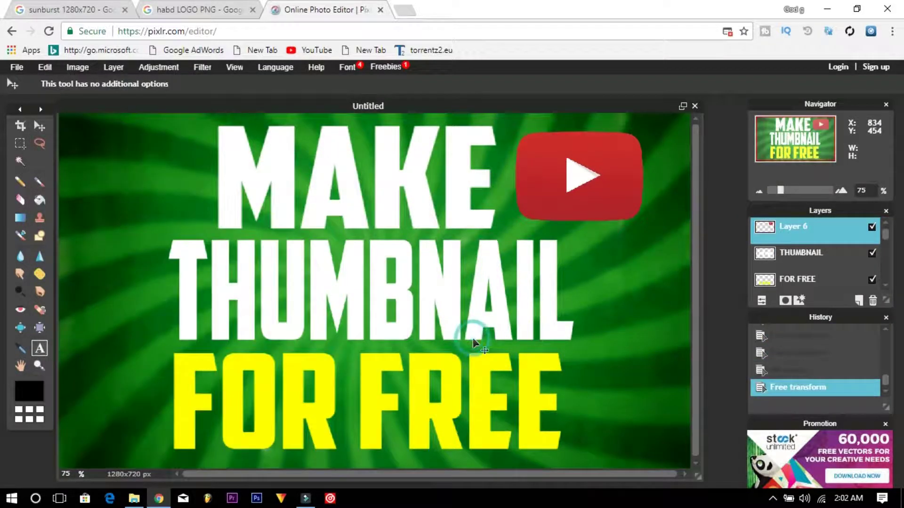
key("ctrl+v")
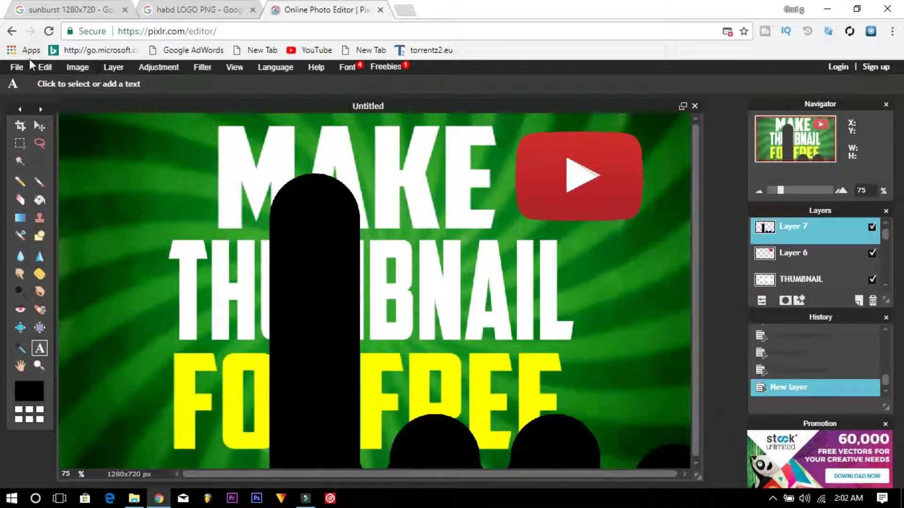
- Free-transform the hand cursor layer to a small size and move it onto the lower edge of the YouTube logo
left_click(44, 67)
left_click(89, 163)
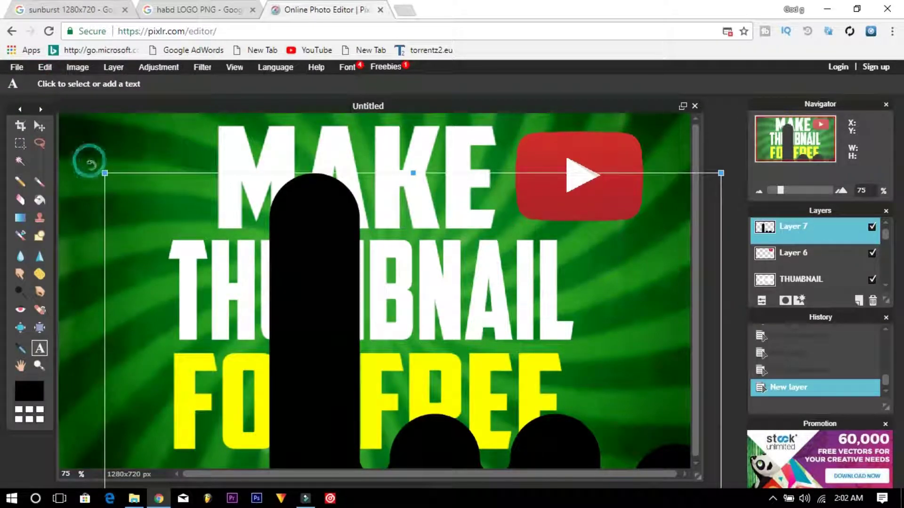
left_click_drag(104, 173, 325, 398)
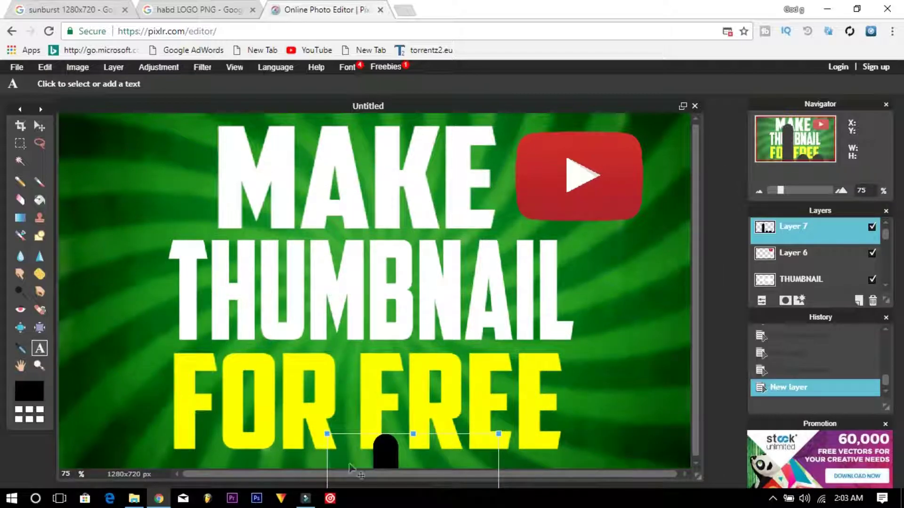
left_click_drag(392, 453, 565, 209)
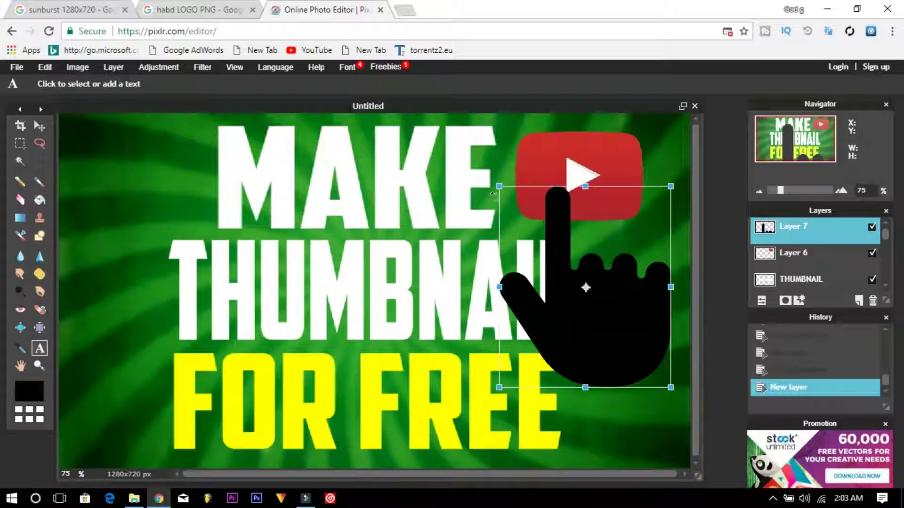
left_click_drag(500, 187, 562, 259)
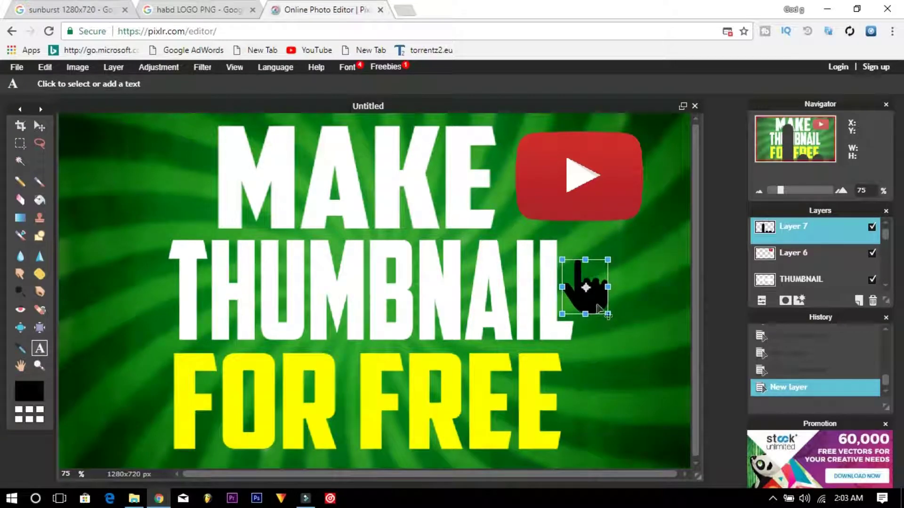
left_click_drag(599, 308, 595, 240)
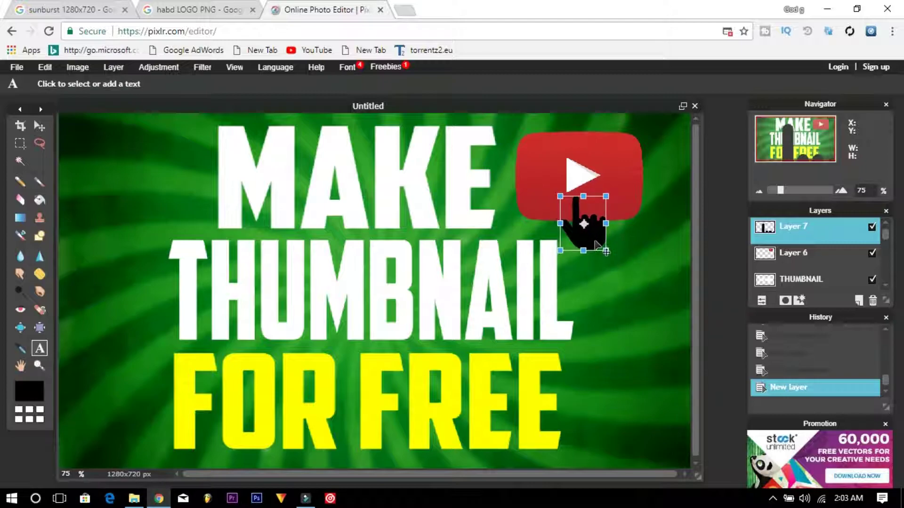
- Rotate the hand cursor slightly counterclockwise, place its fingertip on the logo's play triangle, and apply the transformation
left_click_drag(613, 199, 597, 184)
mouse_move(598, 225)
left_mouse_down()
mouse_move(612, 242)
mouse_move(601, 217)
left_mouse_up()
left_click(605, 355)
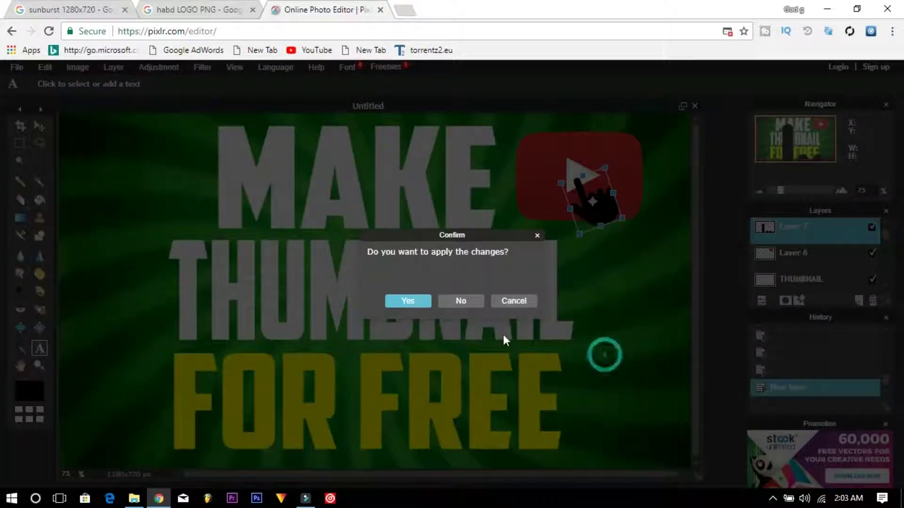
left_click(407, 301)
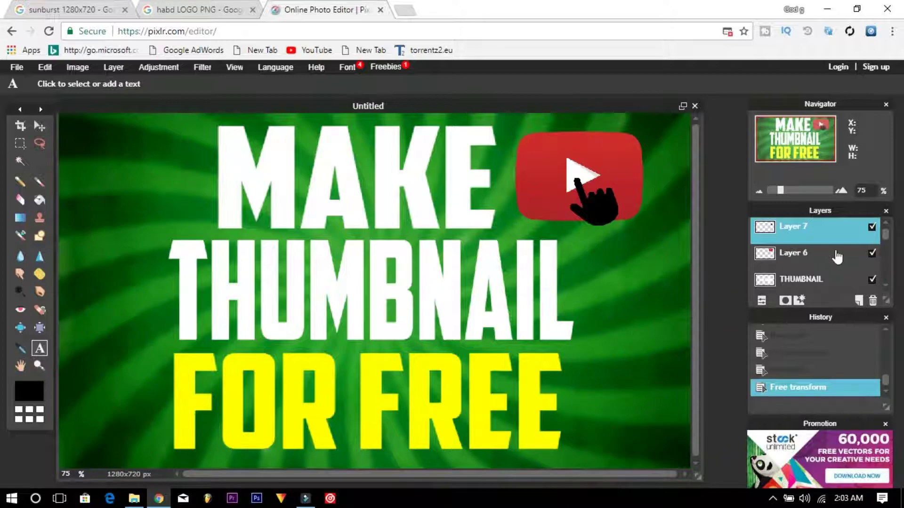
- Add a drop shadow layer style to the MAKE text layer and set its opacity to 100
scroll(837, 261, "down", 3)
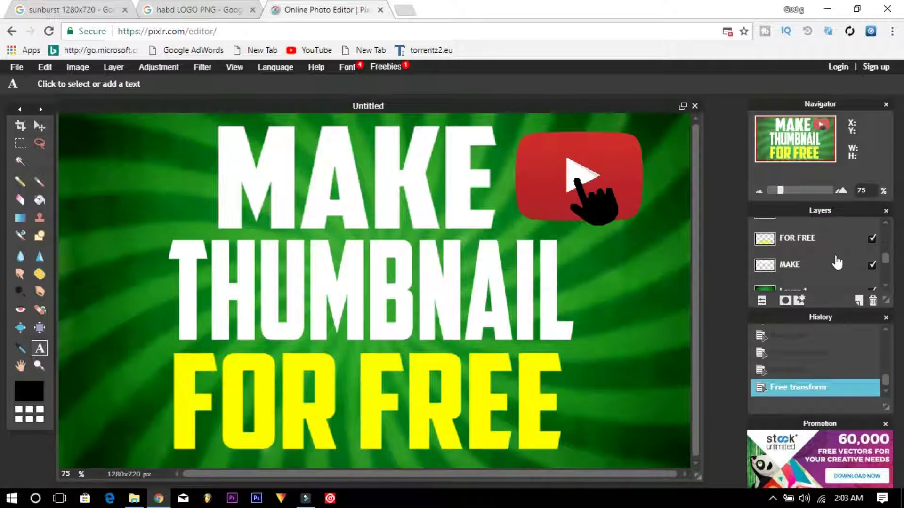
left_click(815, 273)
right_click(818, 270)
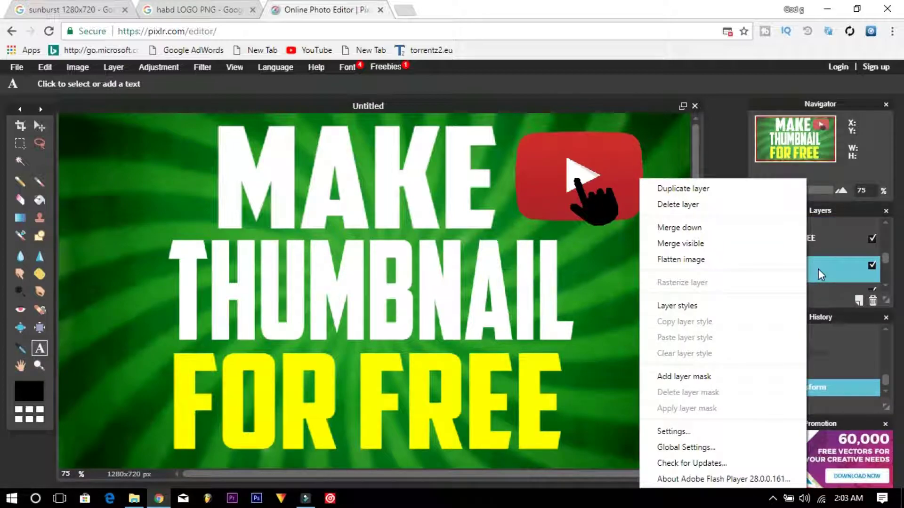
left_click(687, 306)
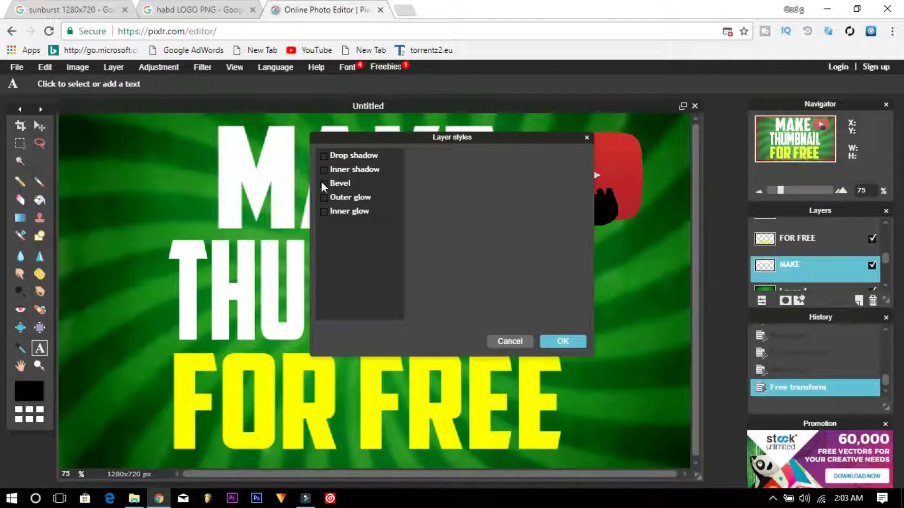
left_click(333, 154)
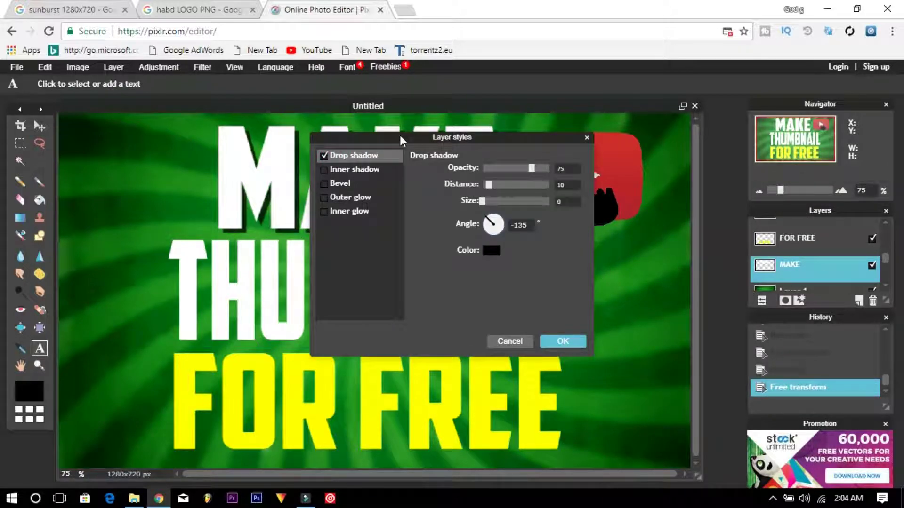
left_click_drag(401, 139, 183, 241)
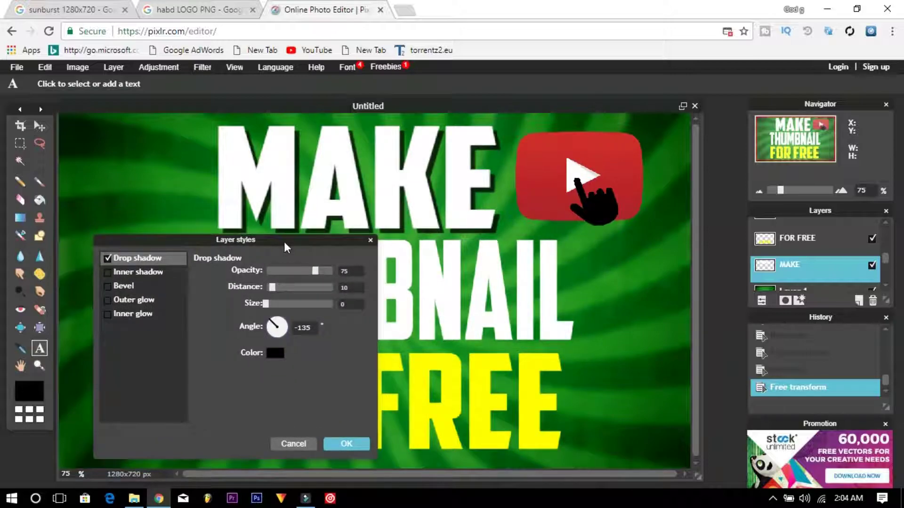
left_click_drag(313, 272, 345, 273)
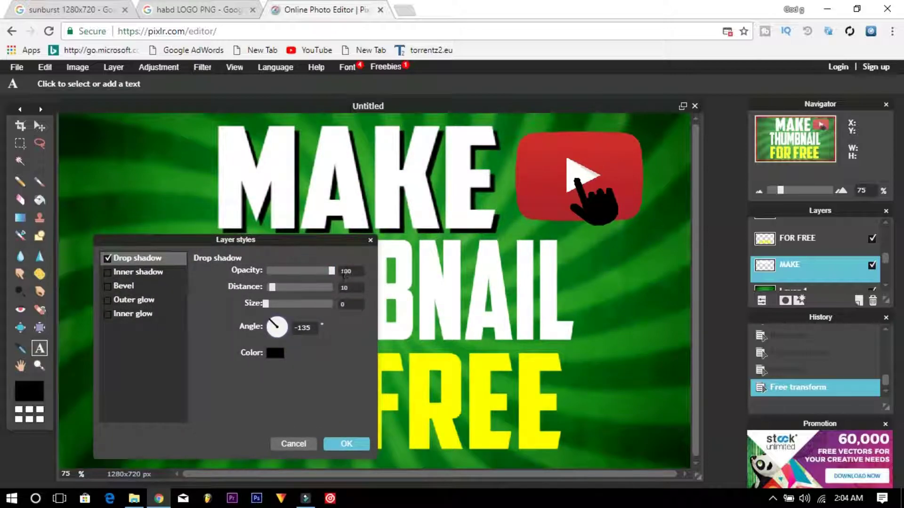
- Add an outer glow in black (000000) to the MAKE text layer and apply the layer styles
left_click(130, 304)
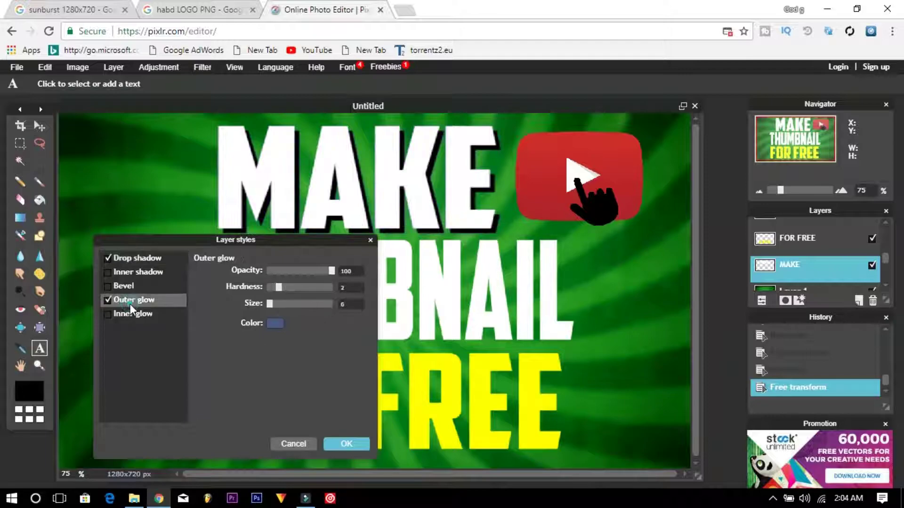
left_click(269, 324)
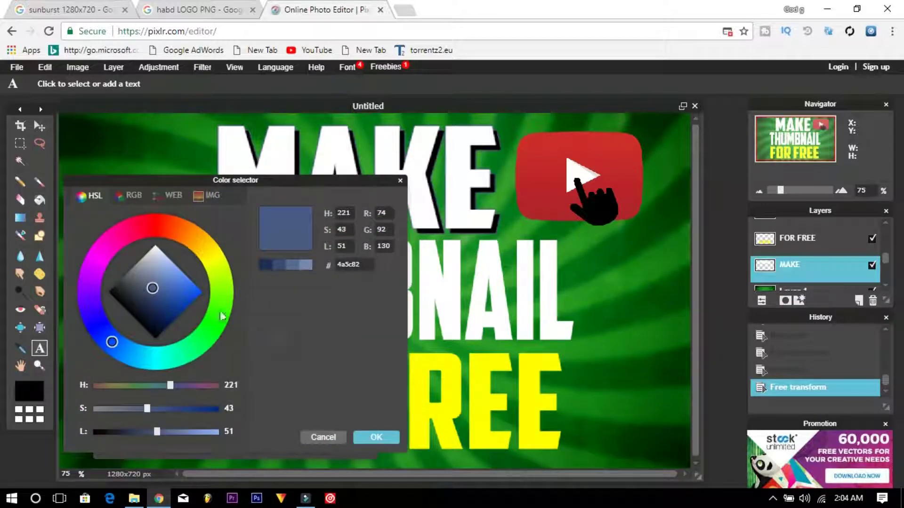
left_click_drag(158, 296, 88, 296)
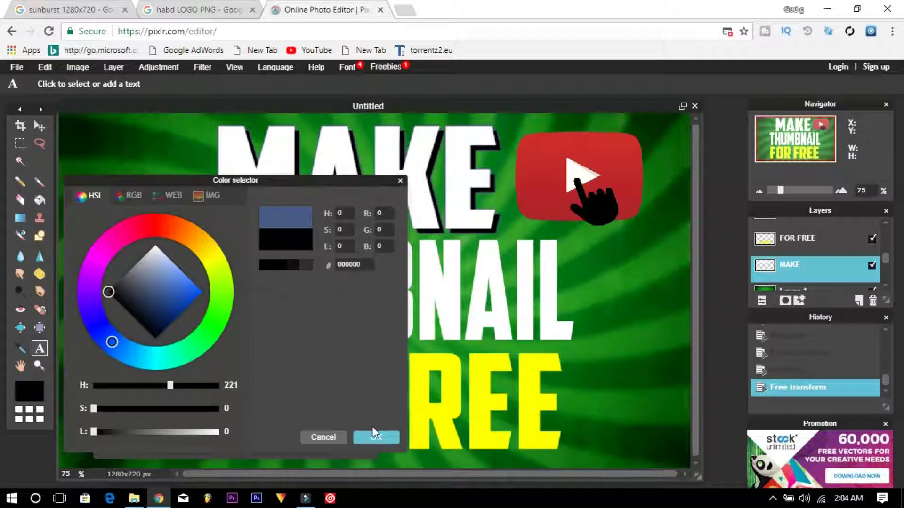
left_click(376, 438)
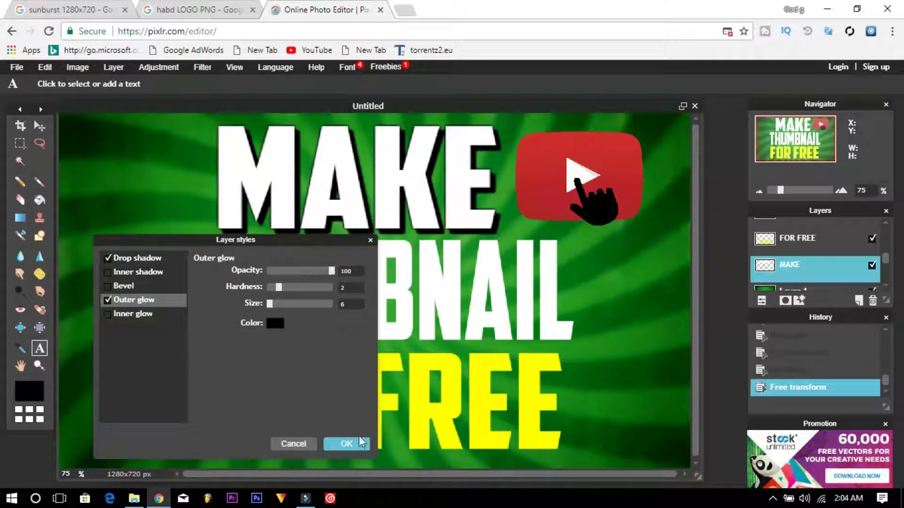
left_click(348, 444)
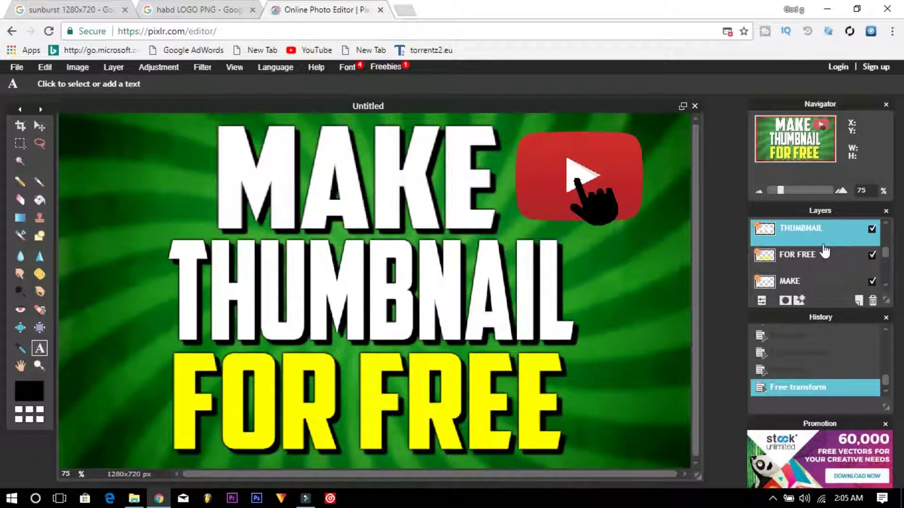
- Add a drop shadow layer style to the YouTube logo layer and set its opacity to 100
key("ctrl+v")
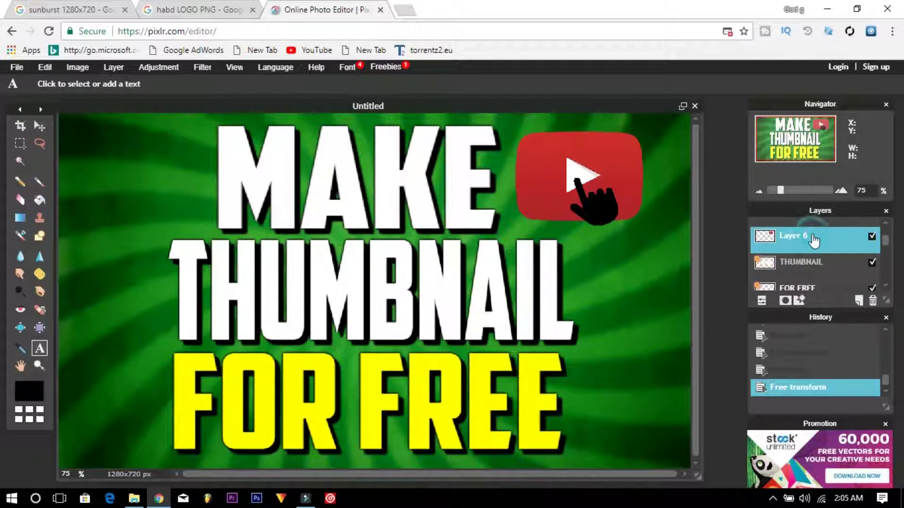
right_click(813, 240)
left_click(709, 304)
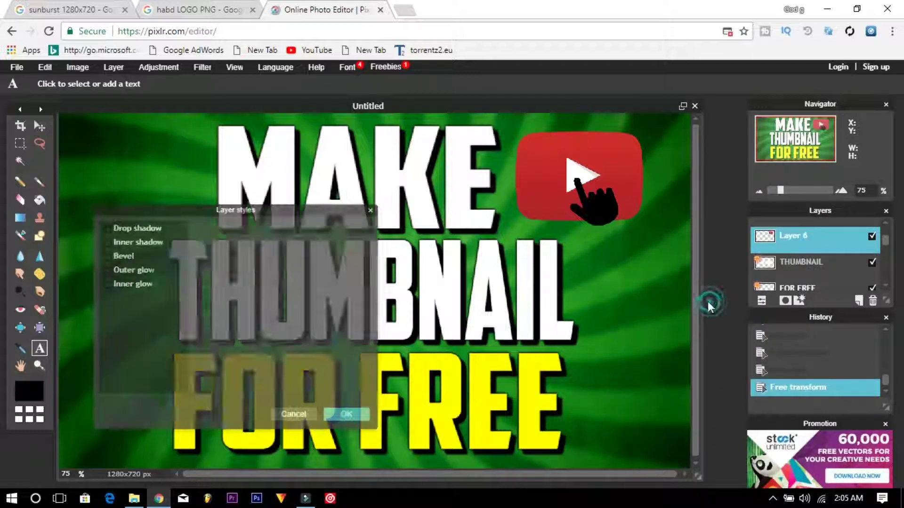
left_click(143, 228)
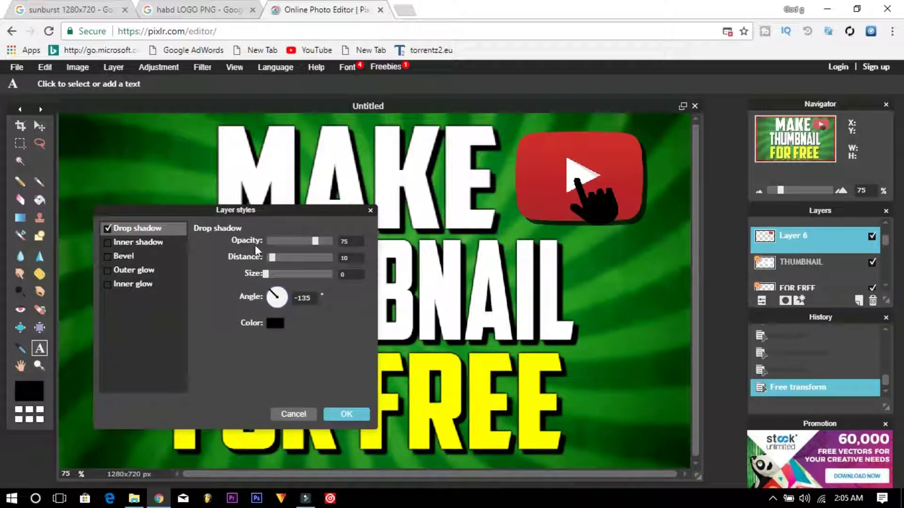
left_click_drag(314, 240, 332, 240)
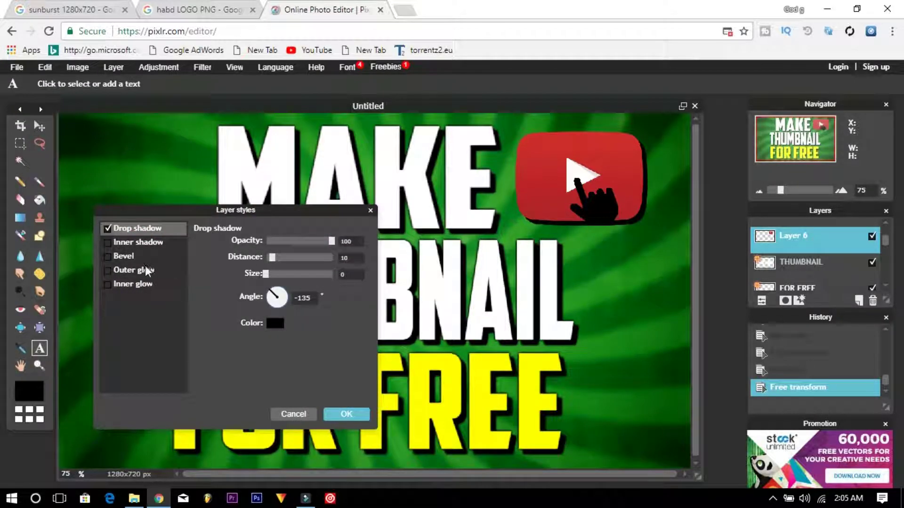
- Add an outer glow in black (000000) to the YouTube logo layer and apply the layer styles
left_click(147, 270)
left_click(275, 293)
left_click(151, 283)
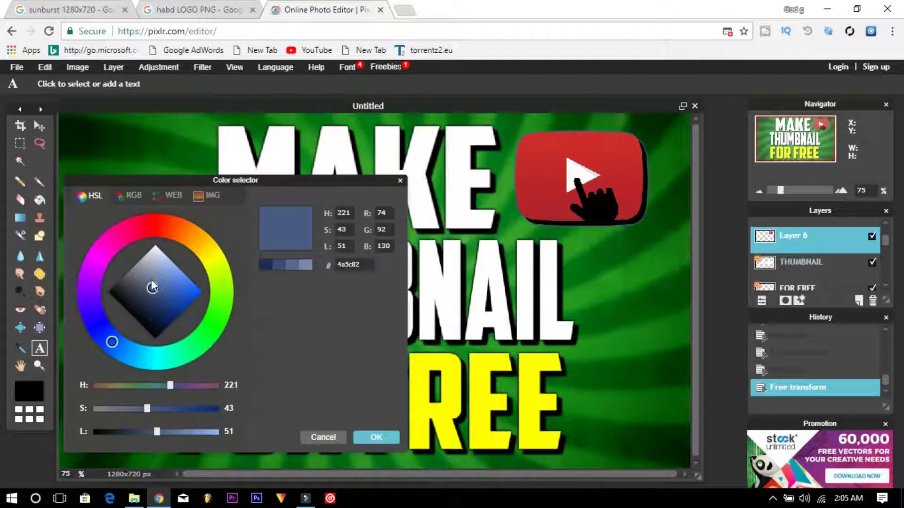
left_click_drag(151, 281, 92, 289)
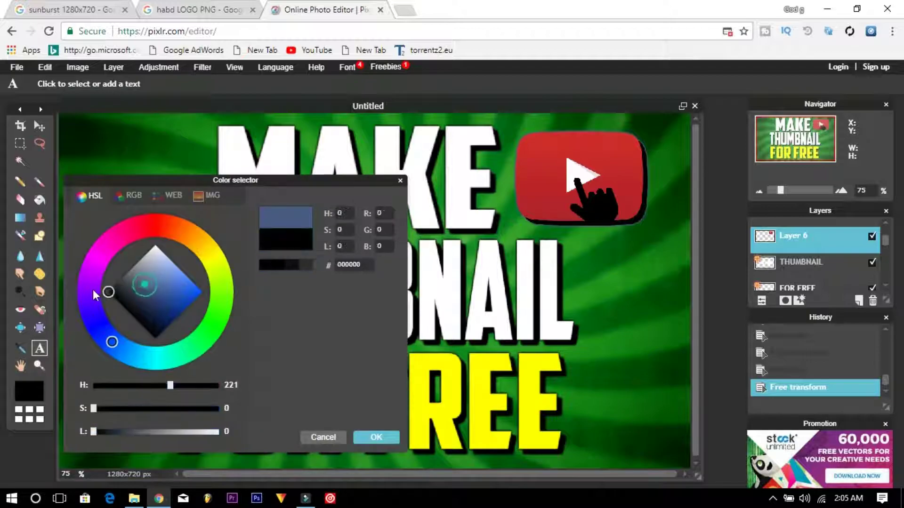
left_click(379, 437)
left_click(347, 415)
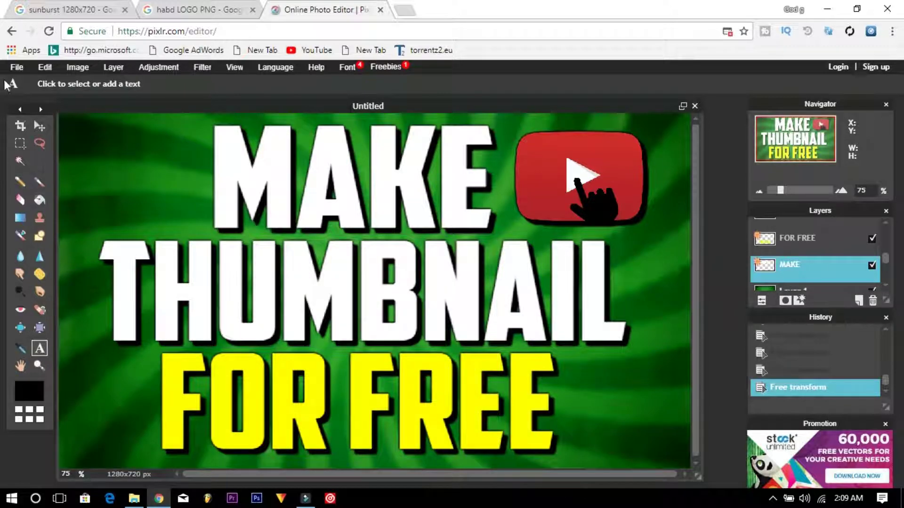
- Set up saving the thumbnail as make, raising the JPEG quality to 100 and then choosing the PNG (Transparent, full quality) format instead
left_click(15, 68)
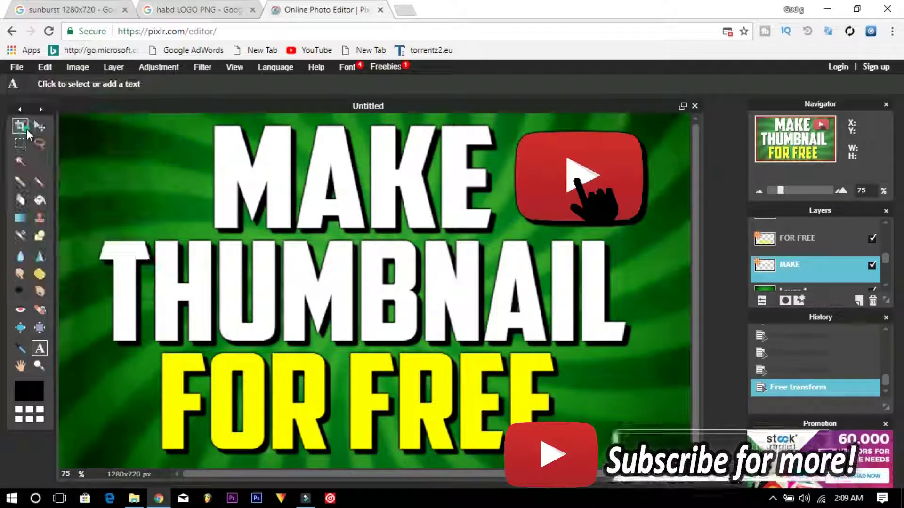
left_click(16, 67)
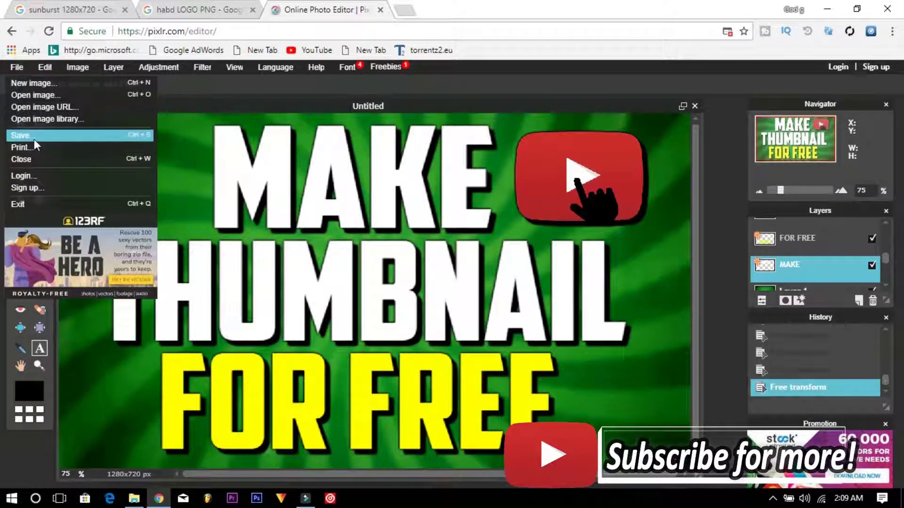
left_click(34, 140)
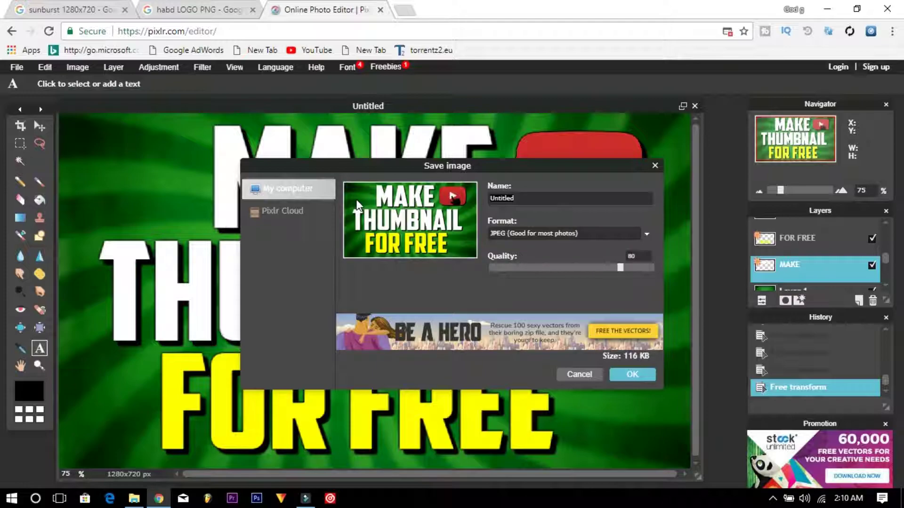
type("make")
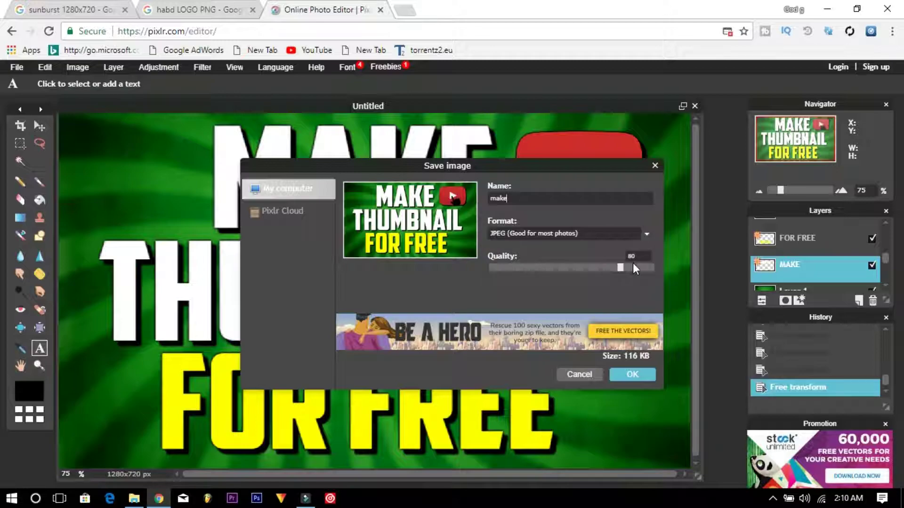
left_click_drag(641, 266, 665, 267)
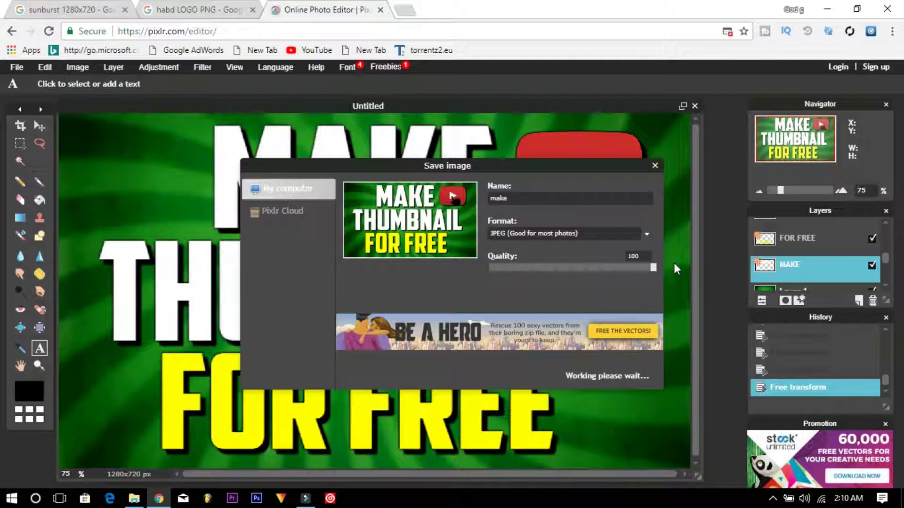
left_click(645, 234)
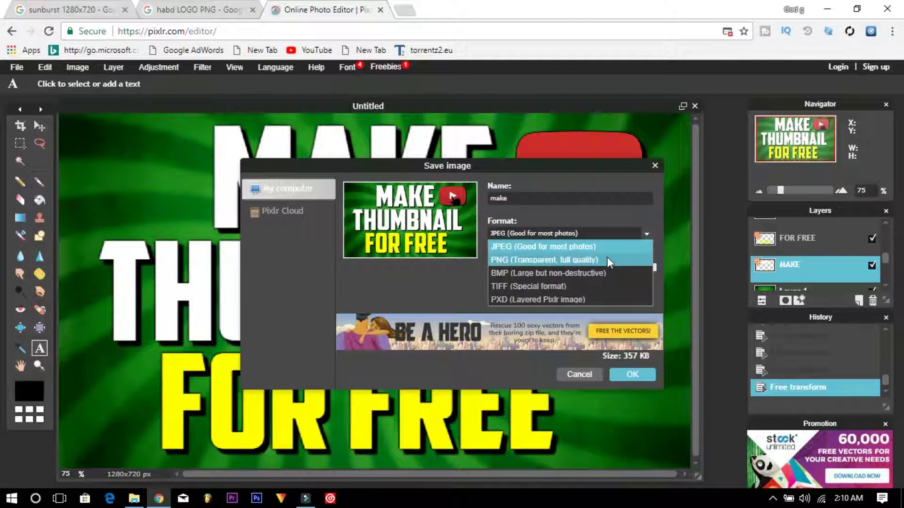
left_click(606, 257)
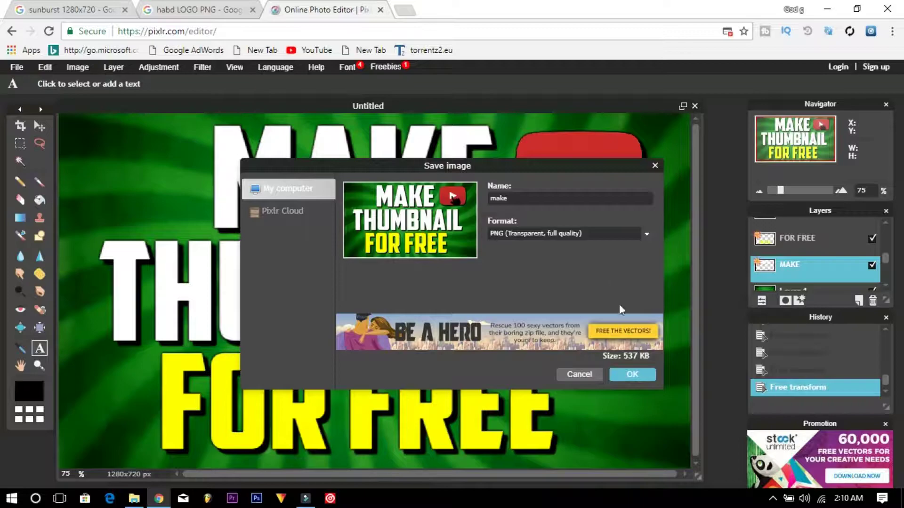
left_click(632, 374)
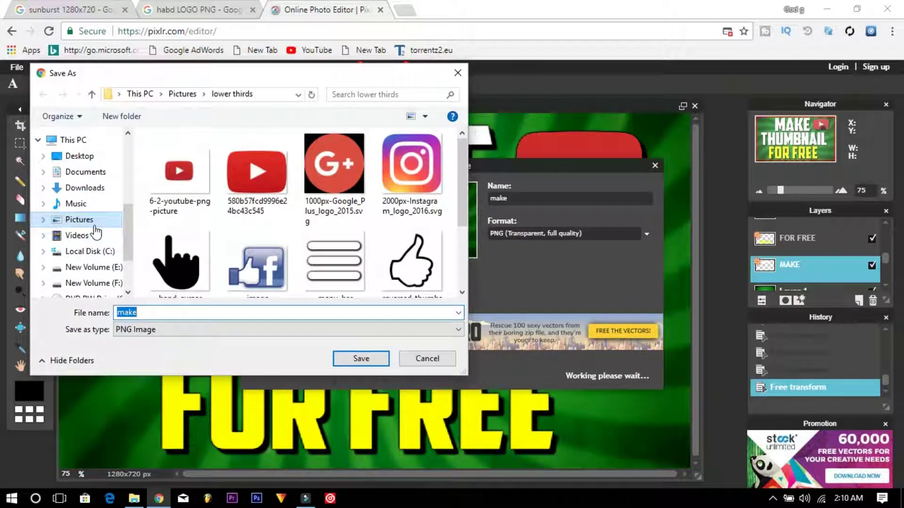
- Save the PNG file make into the YOUTUBE THUMBNAIL folder inside Pictures
left_click(77, 220)
double_click(249, 269)
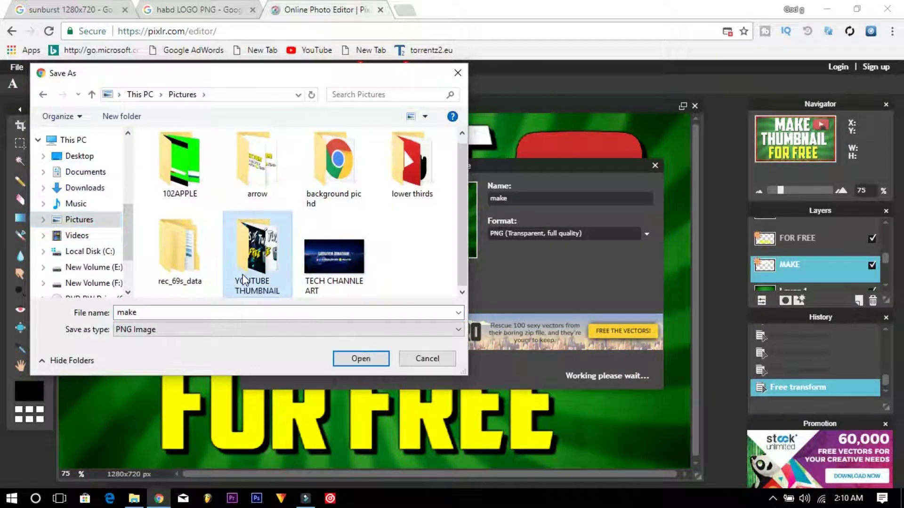
left_click(361, 359)
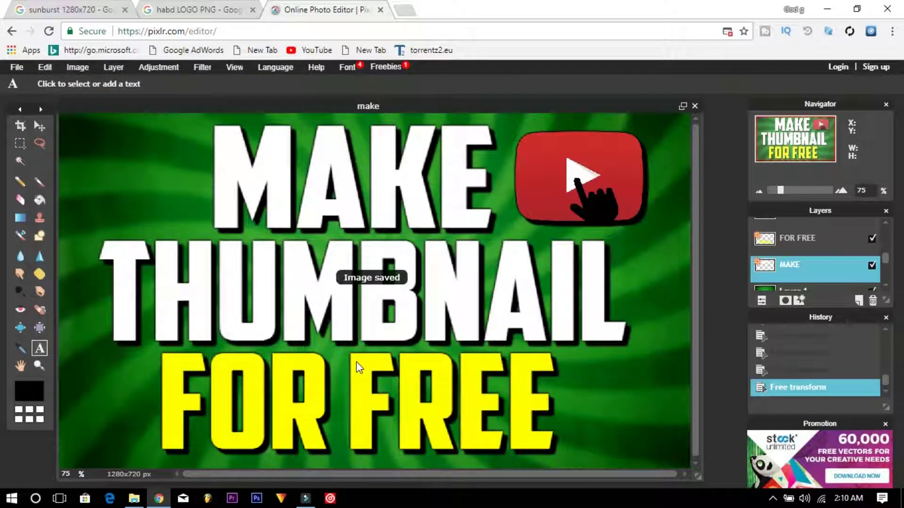